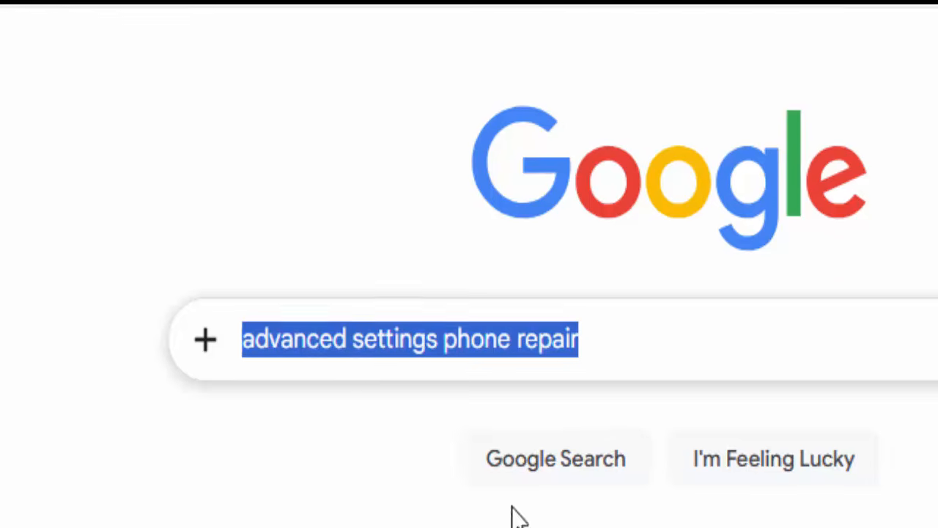
# Step: Search Google for "advanced settings phone repair" and open the advancedsetting.com website
pyautogui.click(571, 469)
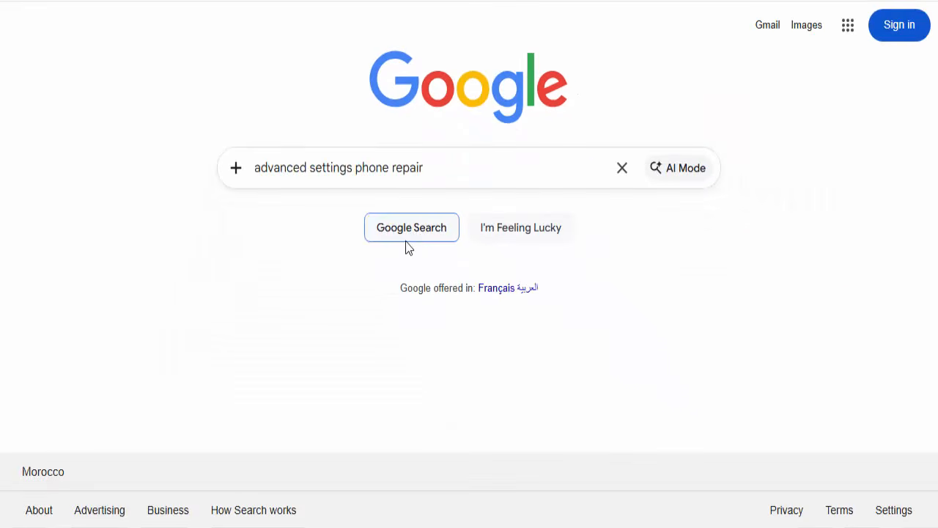
pyautogui.click(406, 241)
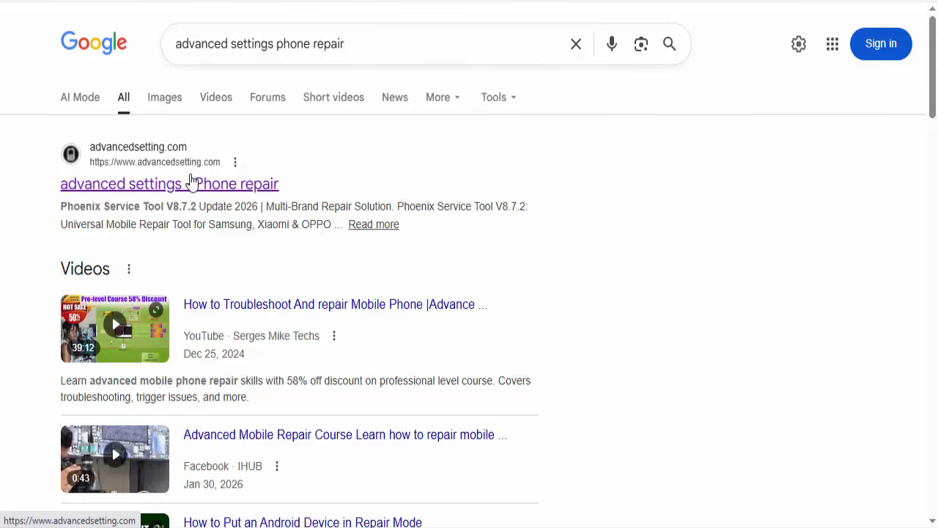
pyautogui.click(204, 187)
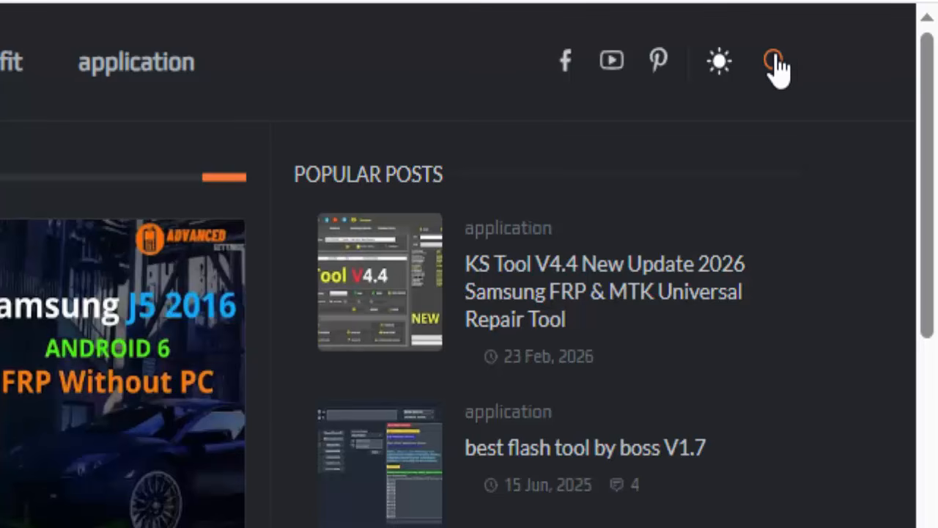
# Step: Search the site for "usb bootable" and open the guide on creating a bootable USB for Windows 11 & 10
pyautogui.click(778, 66)
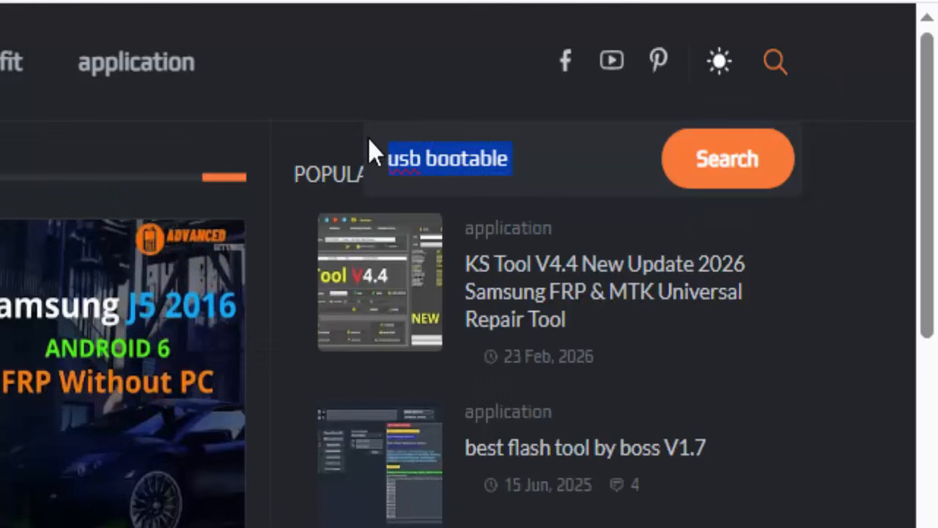
pyautogui.moveTo(371, 146); pyautogui.dragTo(524, 149)
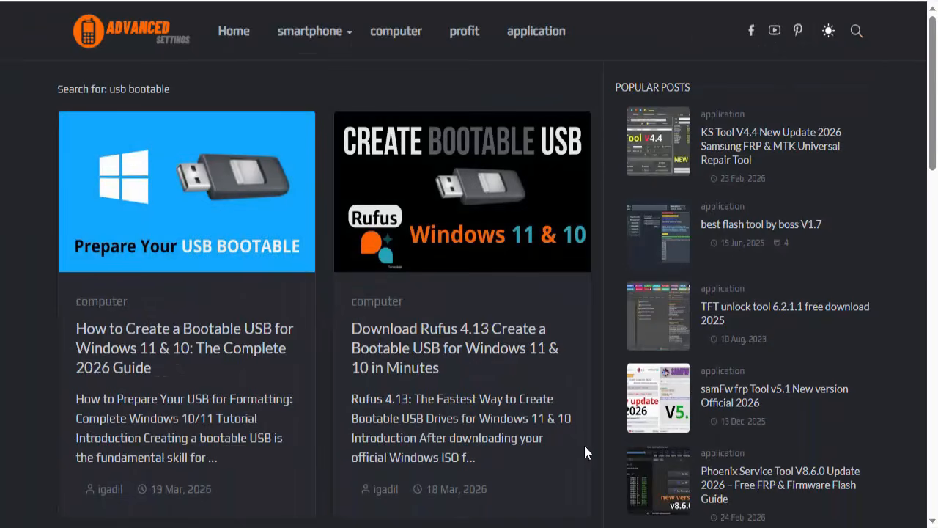
pyautogui.scroll(-9, 261, 404)
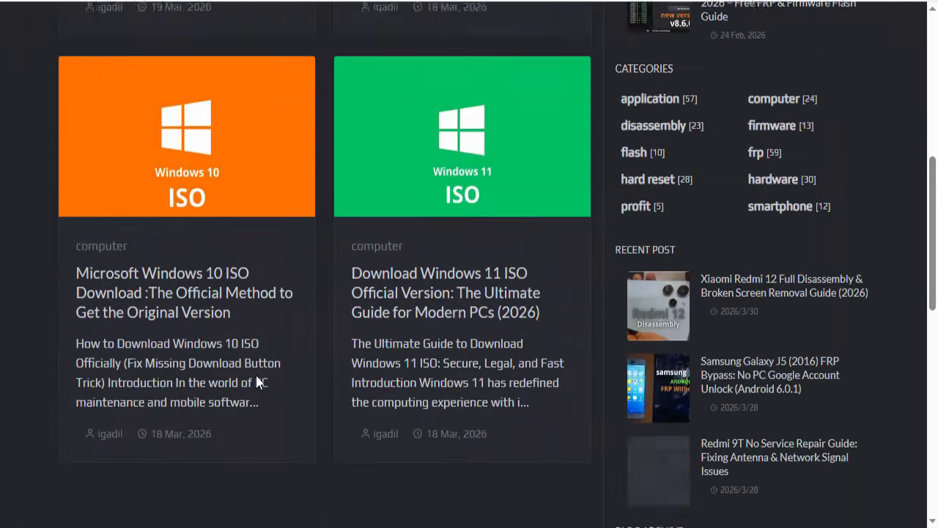
pyautogui.scroll(9, 256, 376)
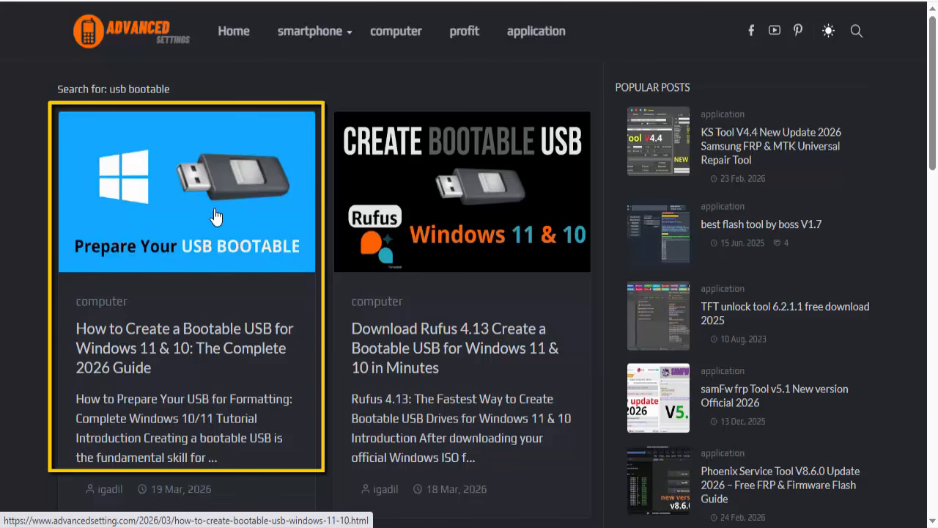
pyautogui.click(192, 233)
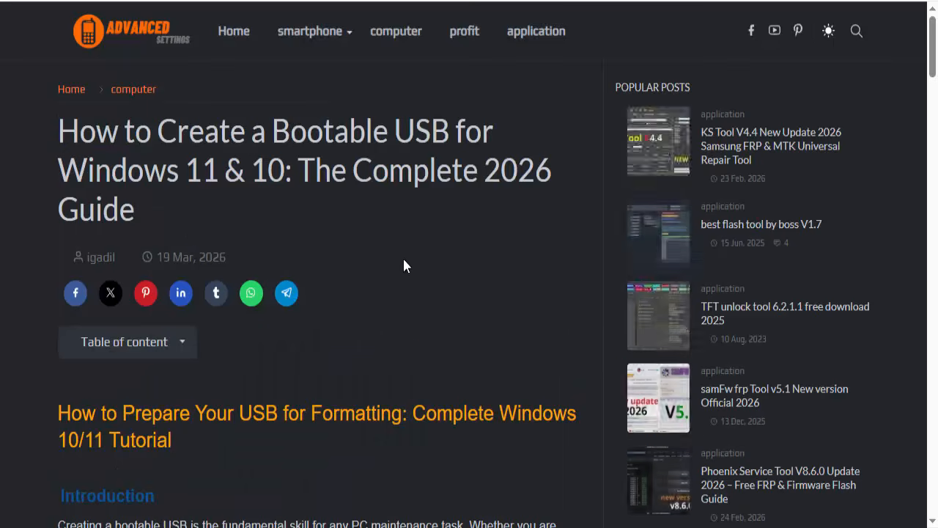
# Step: Follow the guide's official Windows 11 ISO link through its article to Microsoft's Windows 11 download page
pyautogui.scroll(-12, 403, 264)
pyautogui.scroll(-7, 385, 270)
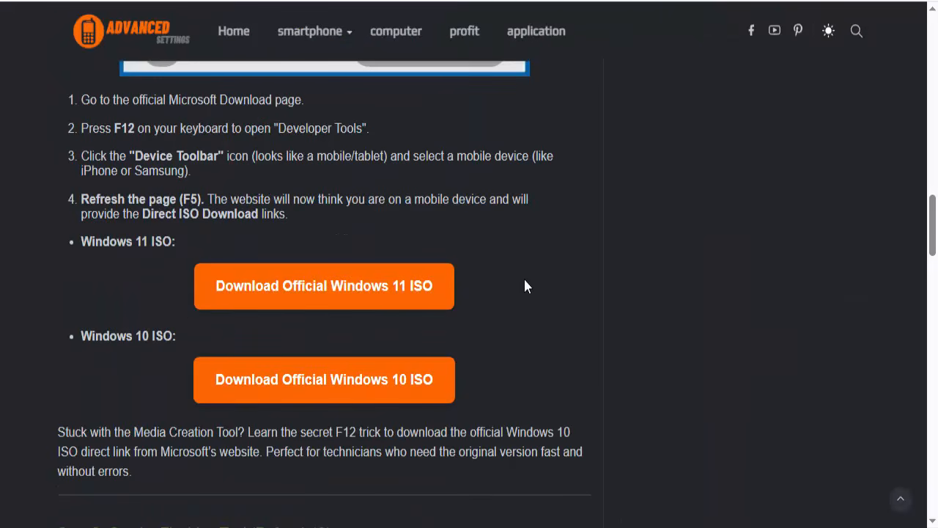
pyautogui.click(369, 285)
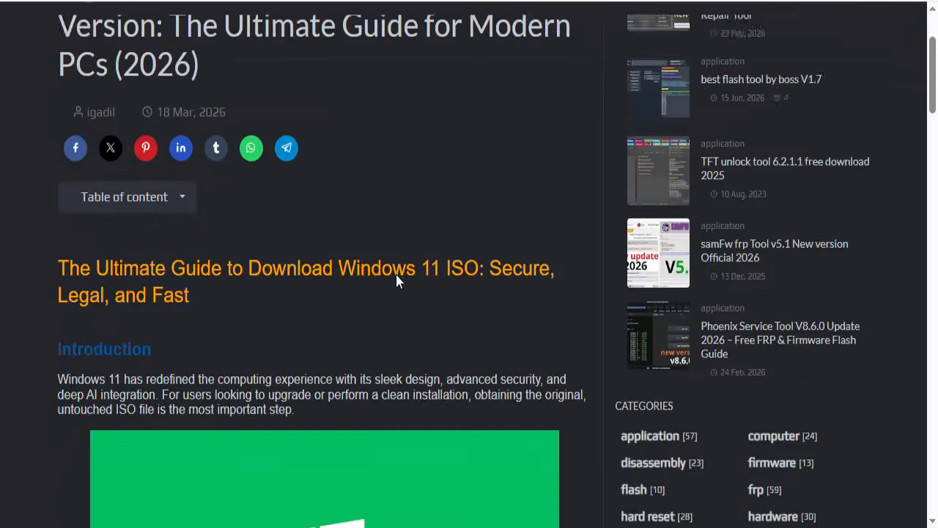
pyautogui.scroll(-15, 395, 281)
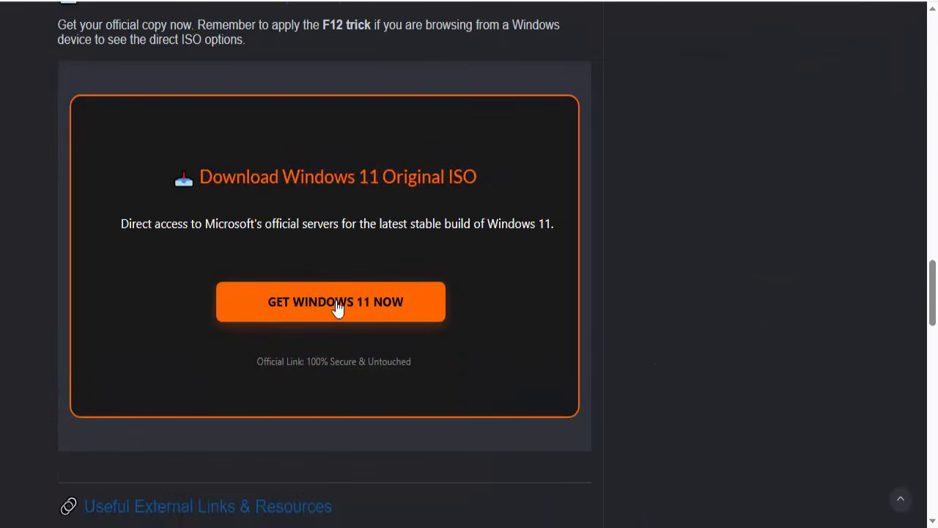
pyautogui.click(397, 307)
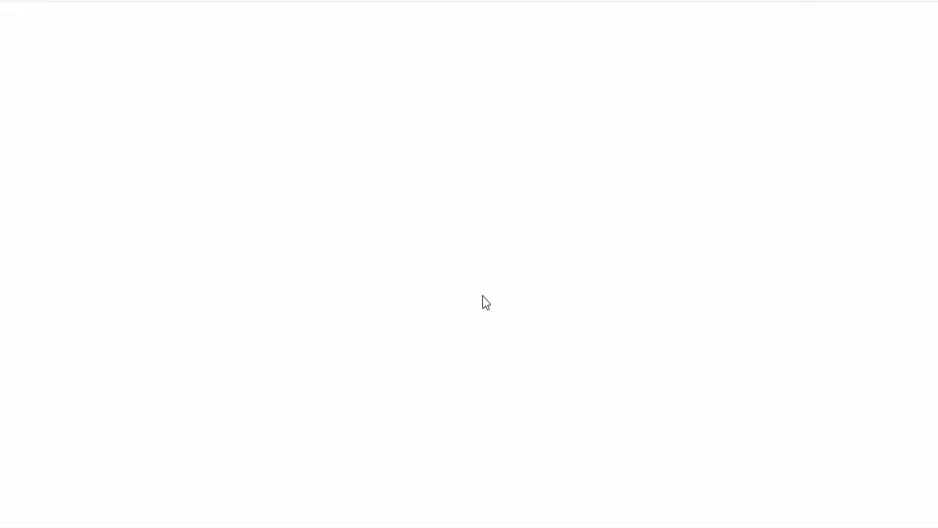
# Step: Choose Windows 11 (multi-edition ISO for x64 devices) as the disk image download and confirm the choice
pyautogui.scroll(-5, 438, 252)
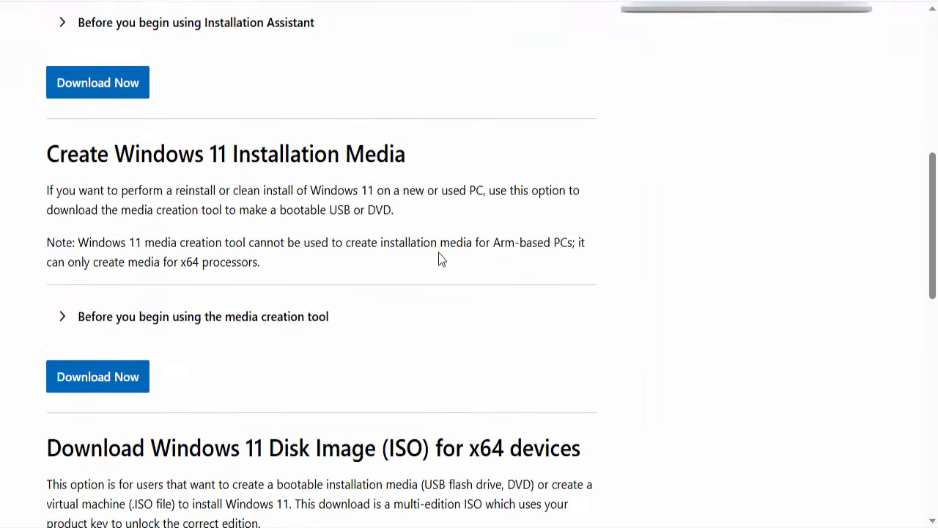
pyautogui.scroll(-2, 439, 252)
pyautogui.scroll(-1, 438, 252)
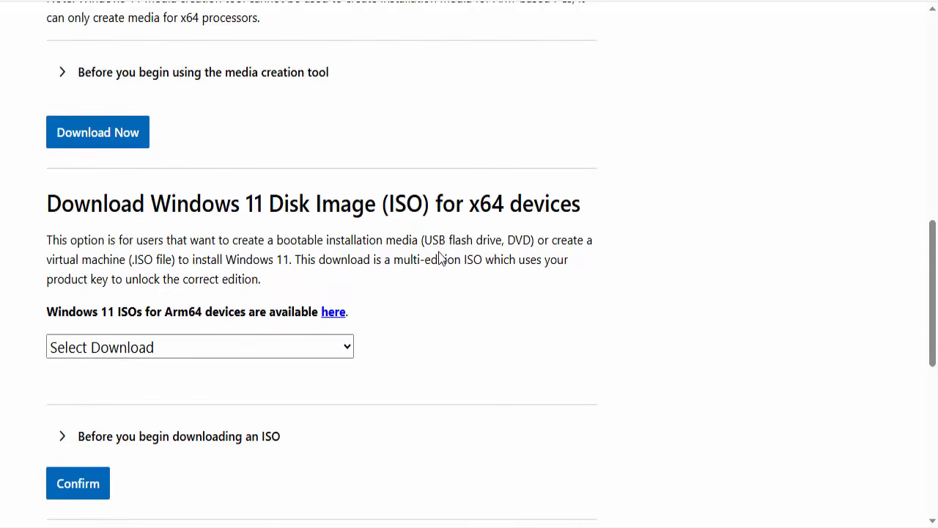
pyautogui.scroll(3, 440, 256)
pyautogui.scroll(-4, 440, 257)
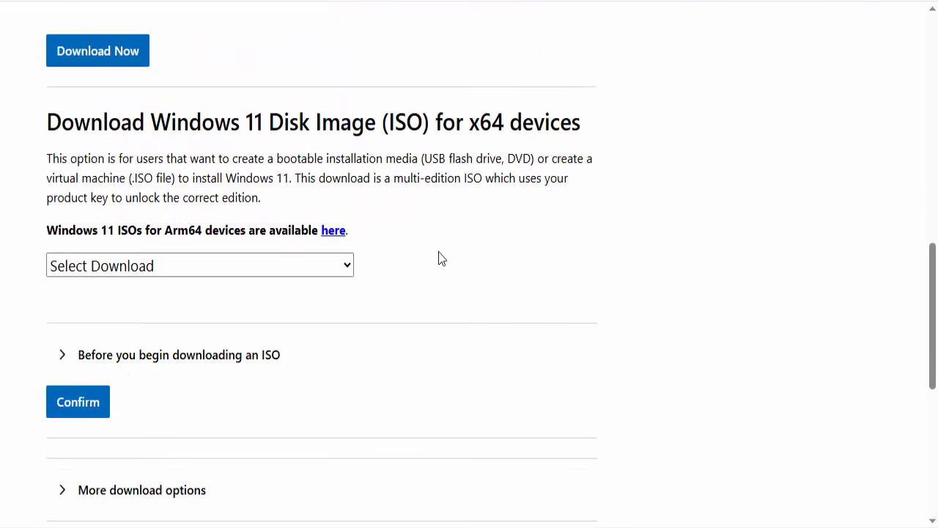
pyautogui.click(344, 268)
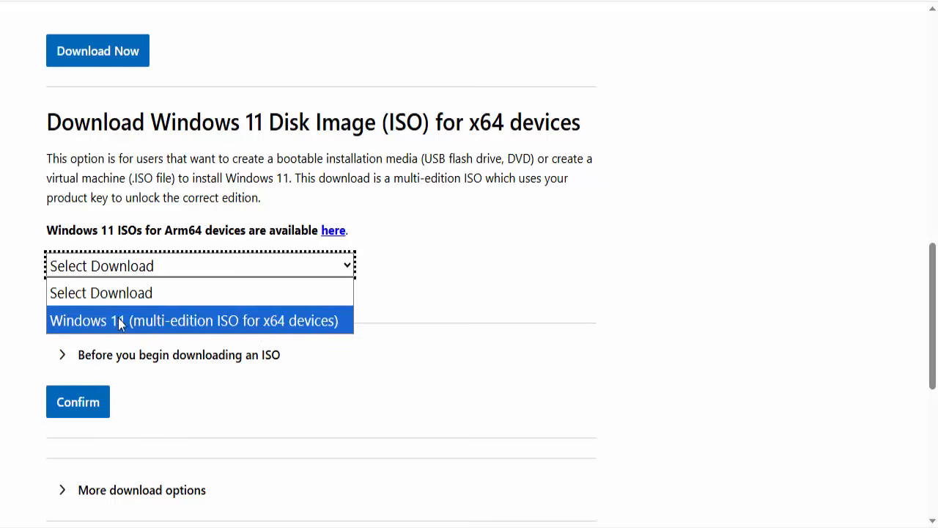
pyautogui.click(248, 322)
pyautogui.scroll(-1, 386, 272)
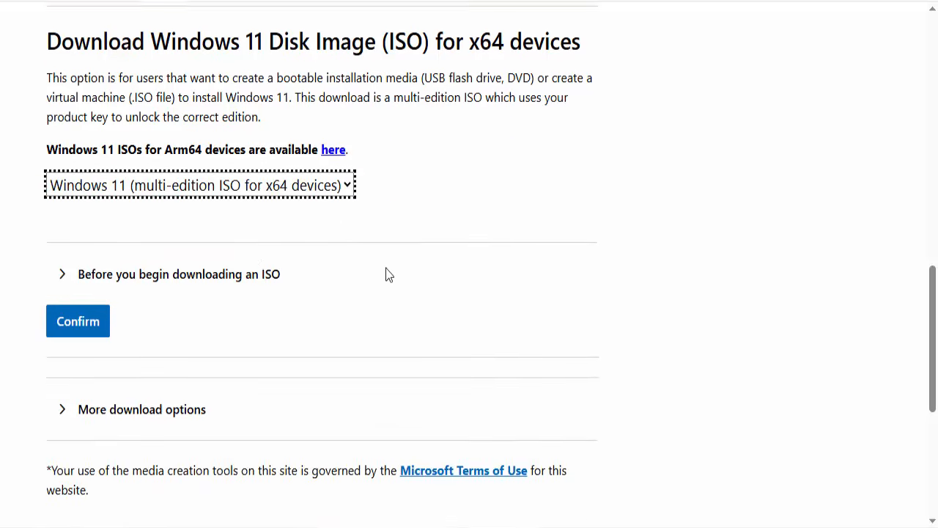
pyautogui.scroll(-1, 389, 274)
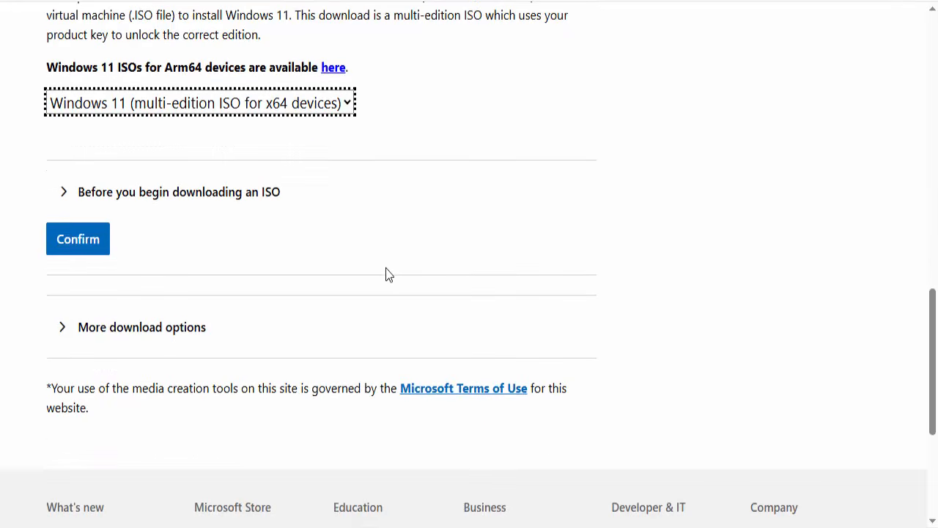
pyautogui.click(73, 241)
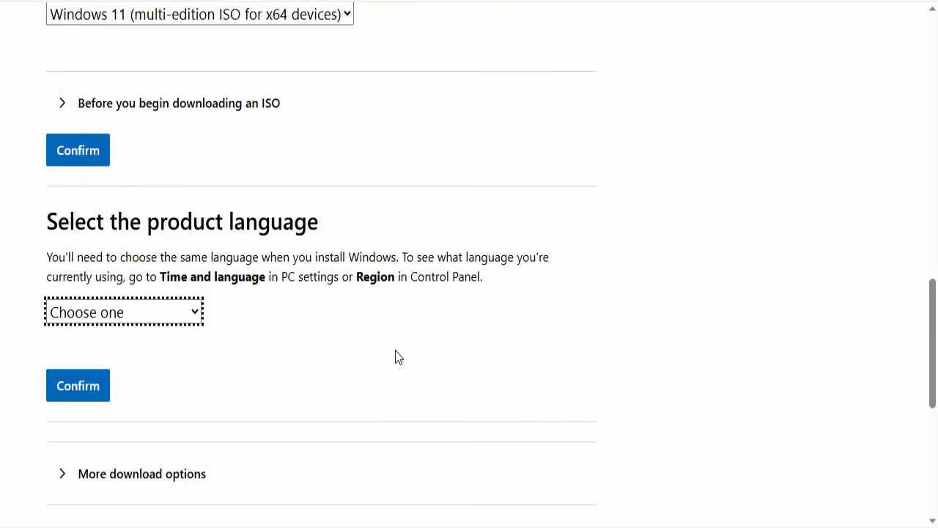
# Step: Open the product language choices for the Windows 11 ISO and look through the available languages
pyautogui.scroll(-1, 242, 306)
pyautogui.click(200, 231)
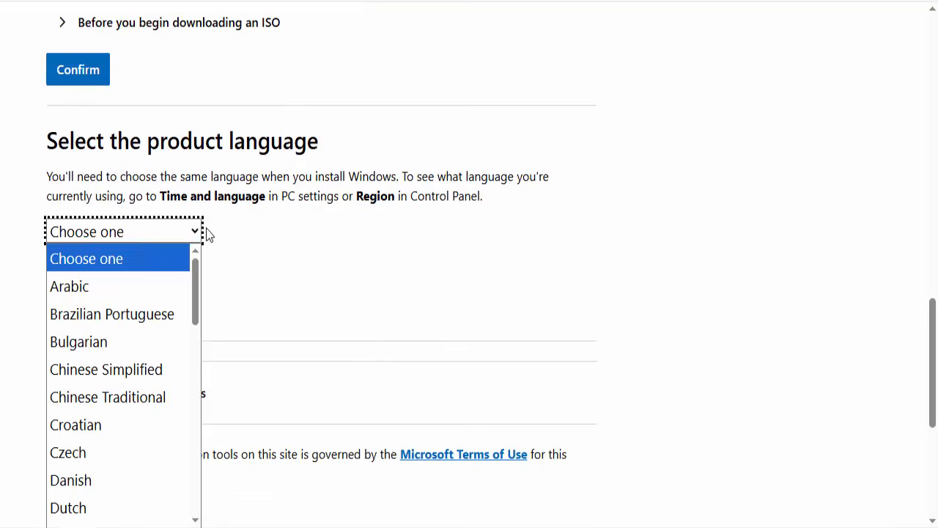
pyautogui.scroll(-3, 152, 320)
pyautogui.scroll(-1, 152, 321)
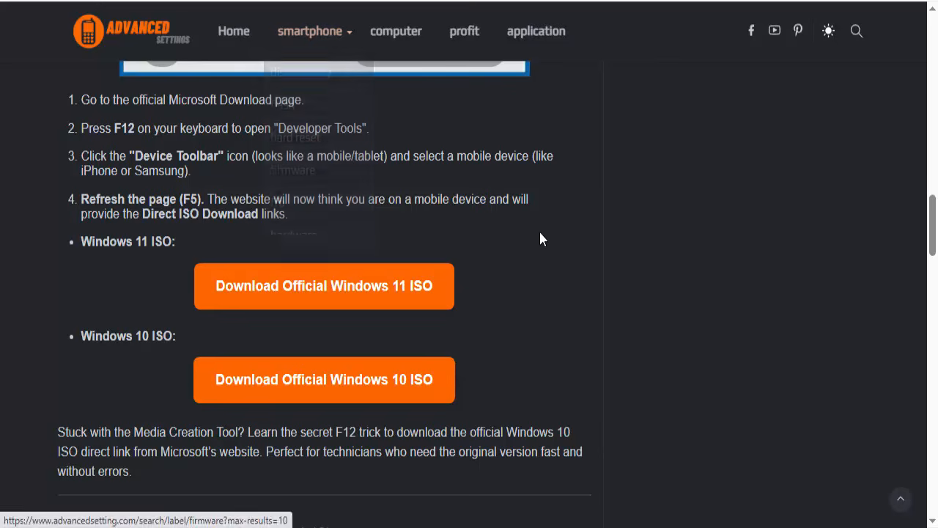
# Step: Follow the guide's official Windows 10 ISO link through its article to Microsoft's official download page
pyautogui.click(329, 380)
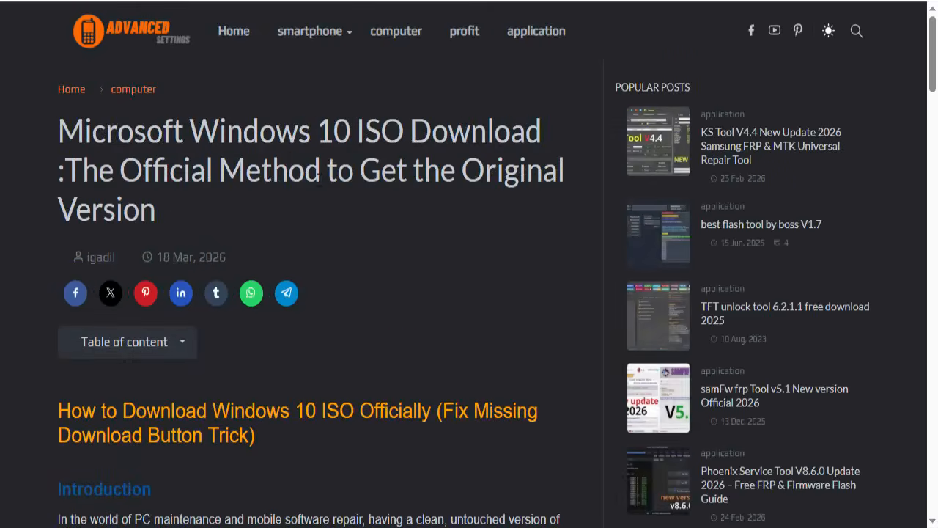
pyautogui.scroll(-4, 318, 195)
pyautogui.scroll(-11, 319, 195)
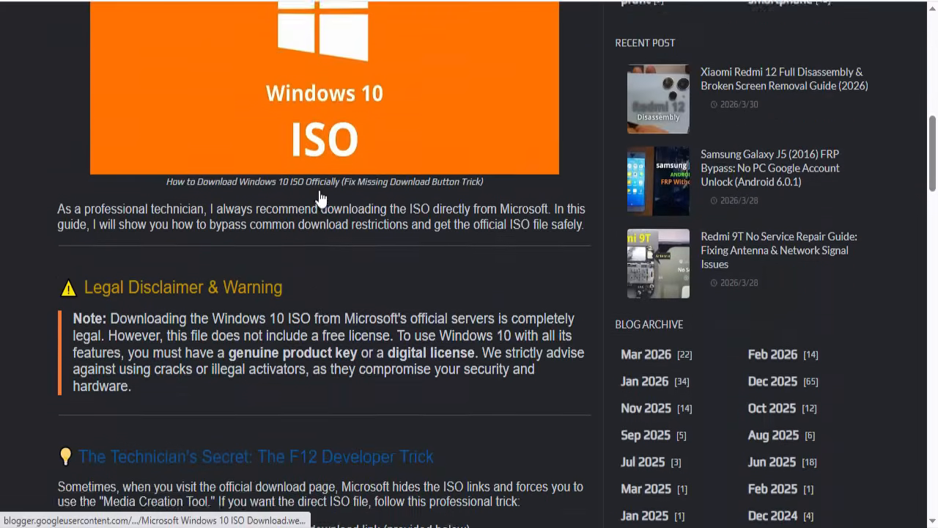
pyautogui.scroll(-7, 320, 204)
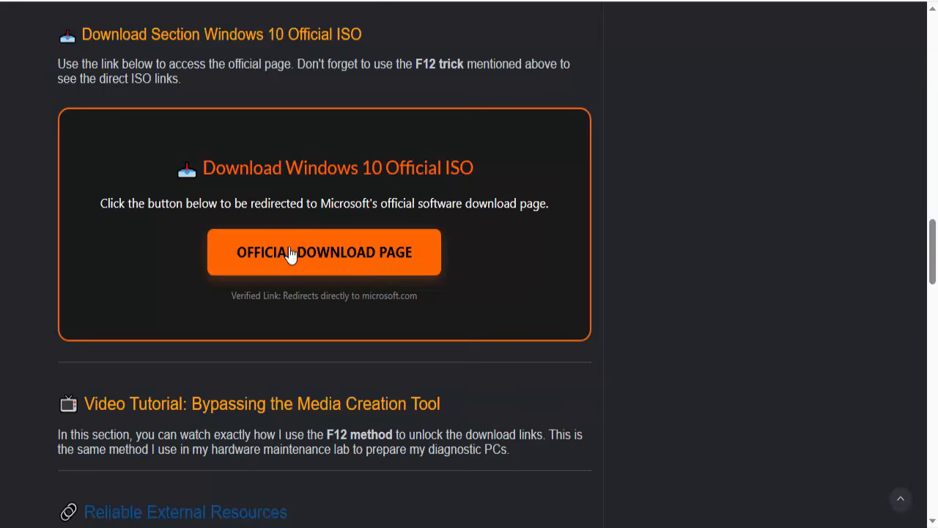
pyautogui.click(311, 250)
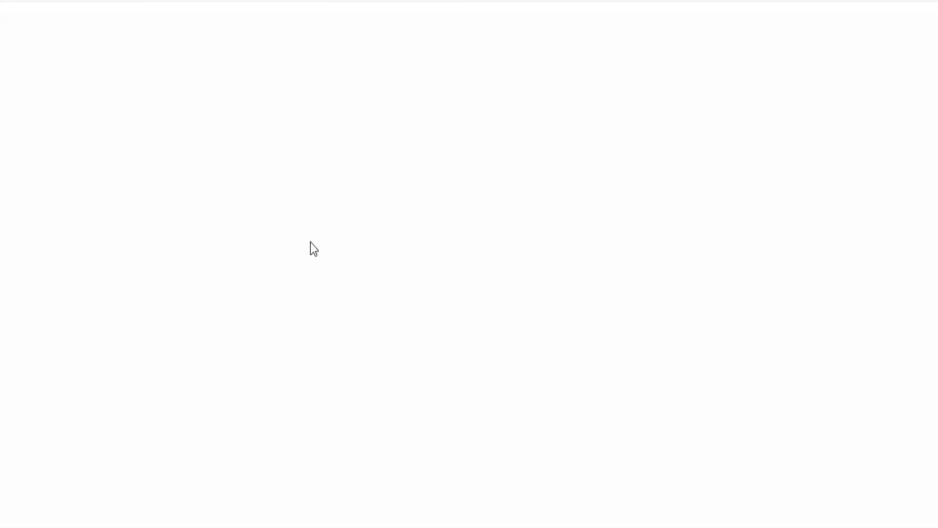
# Step: Examine the Windows 10 download page for the update, installation media and ISO download options it offers
pyautogui.scroll(-2, 395, 228)
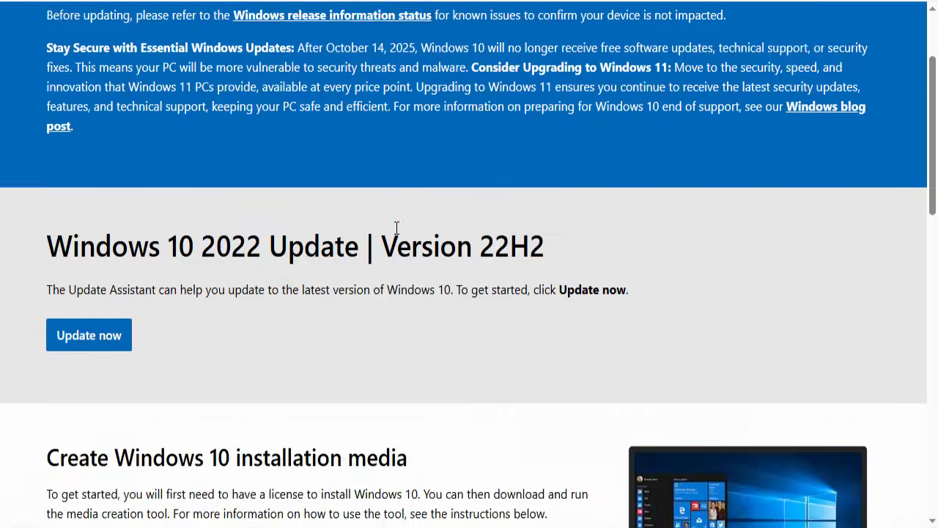
pyautogui.scroll(-7, 396, 227)
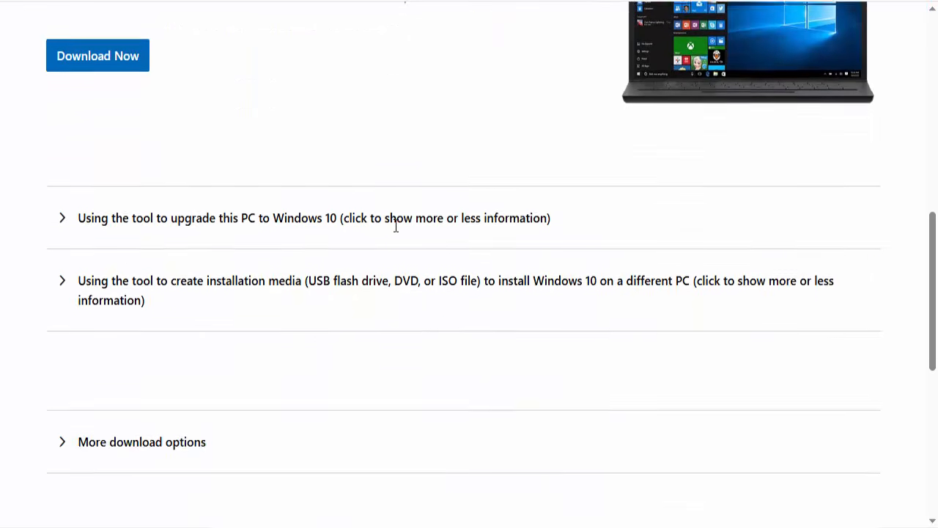
pyautogui.scroll(5, 396, 229)
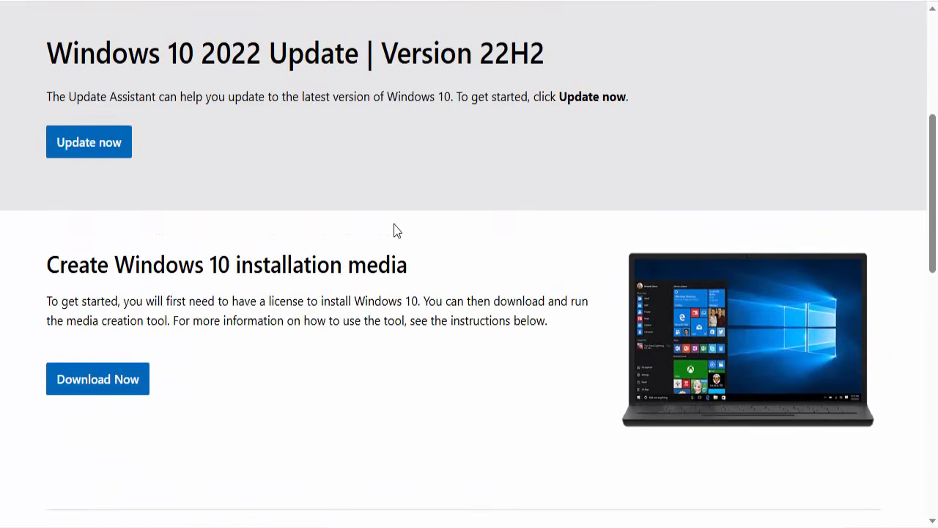
pyautogui.scroll(-8, 396, 230)
pyautogui.scroll(8, 396, 229)
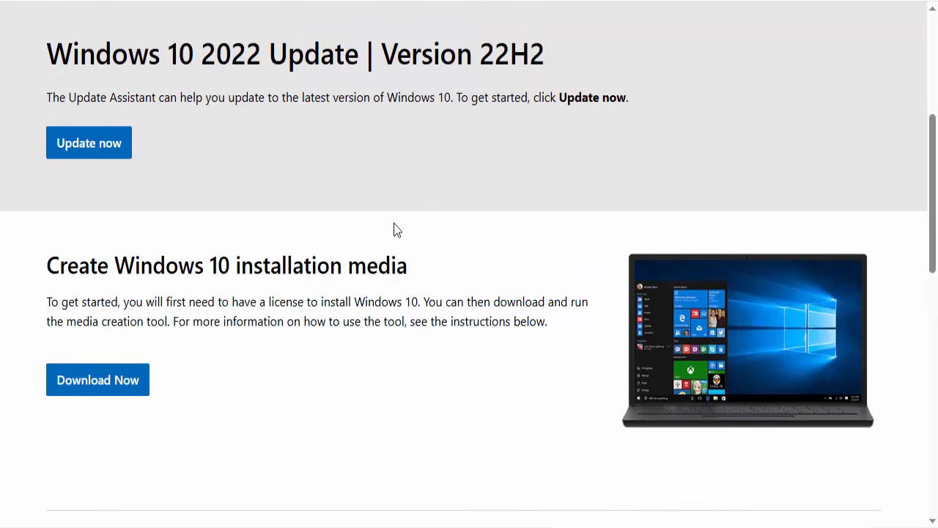
pyautogui.scroll(-3, 415, 210)
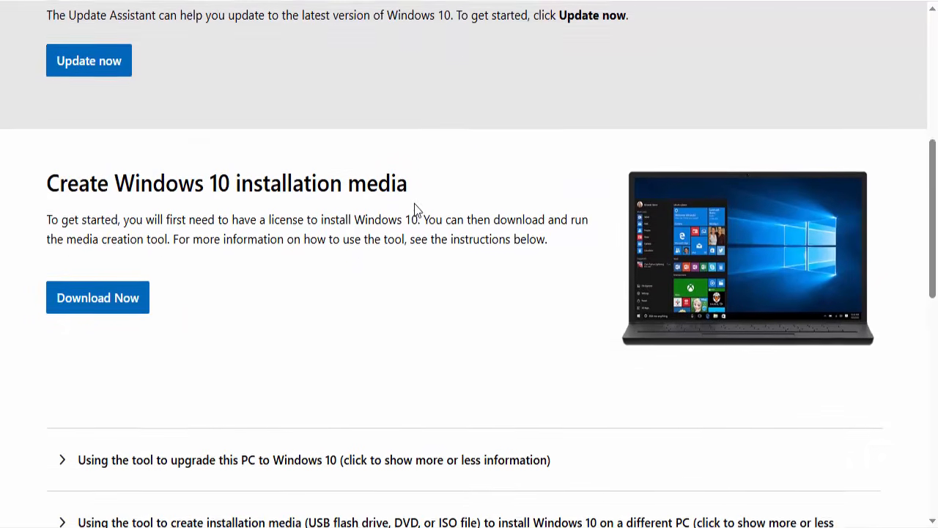
pyautogui.scroll(3, 440, 208)
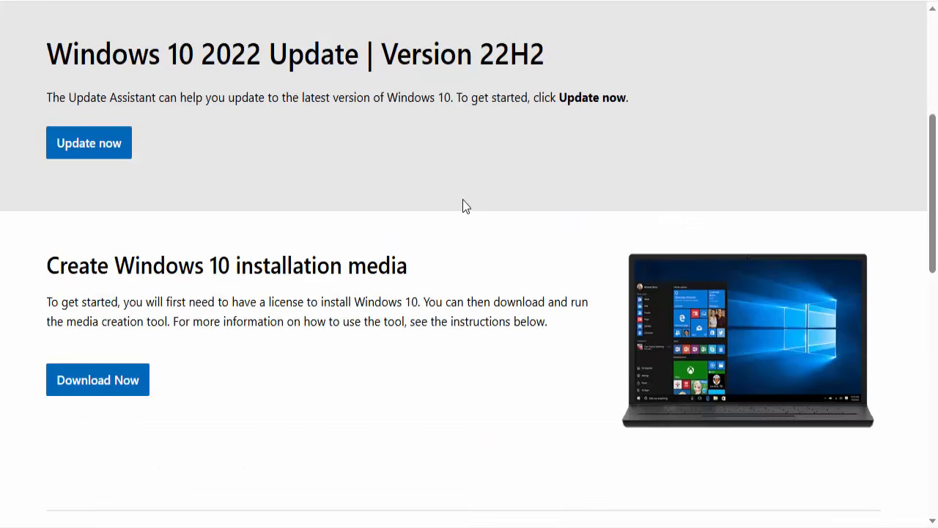
# Step: Open the developer tools on the Windows 10 download page and turn on mobile device emulation
pyautogui.press('F12')
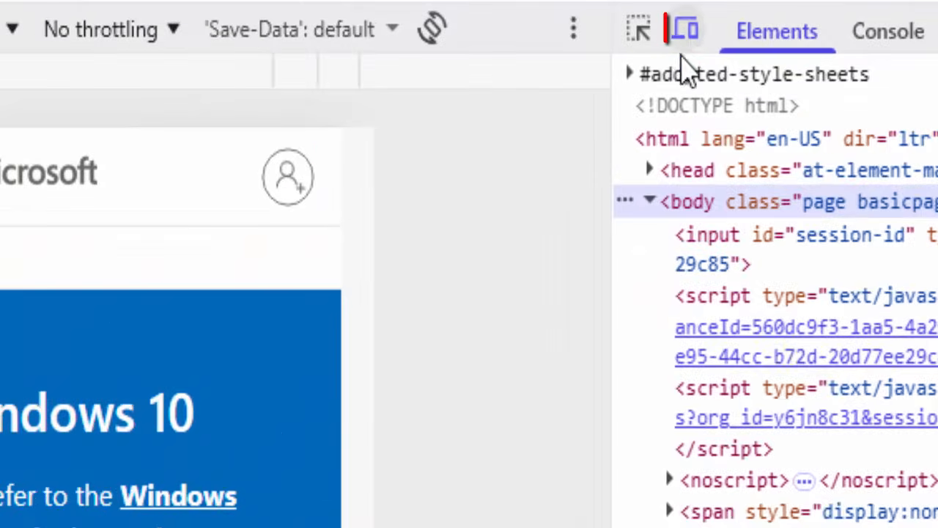
pyautogui.click(685, 33)
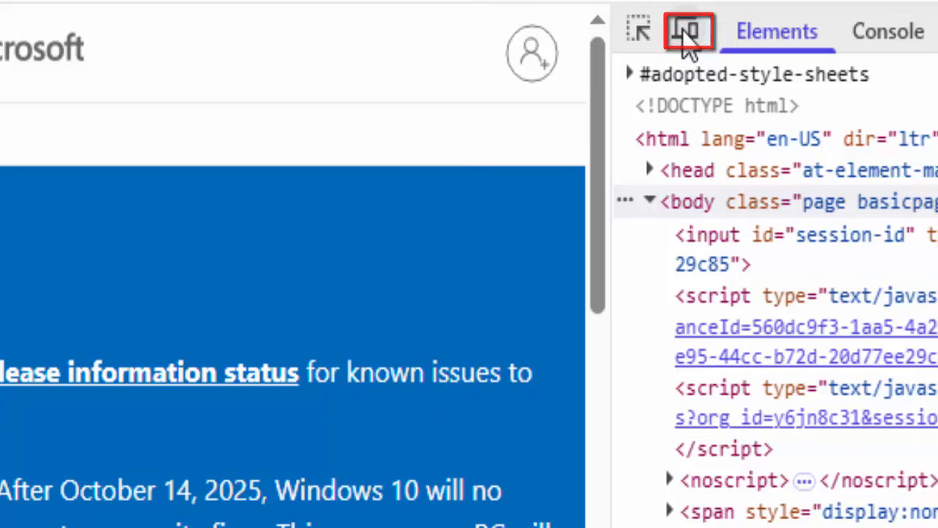
pyautogui.click(686, 32)
pyautogui.click(685, 32)
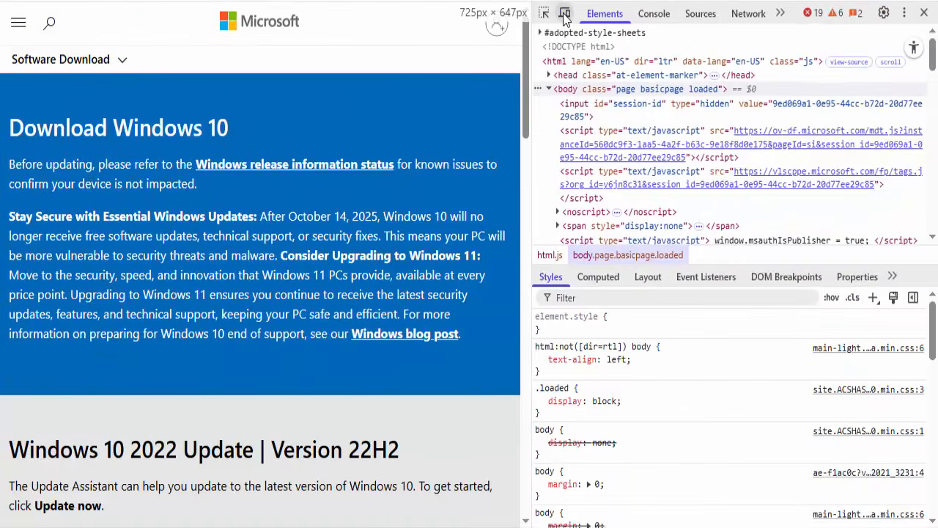
pyautogui.click(564, 16)
# Step: Reload the Windows 10 download page in the emulated mobile view
pyautogui.rightClick(247, 385)
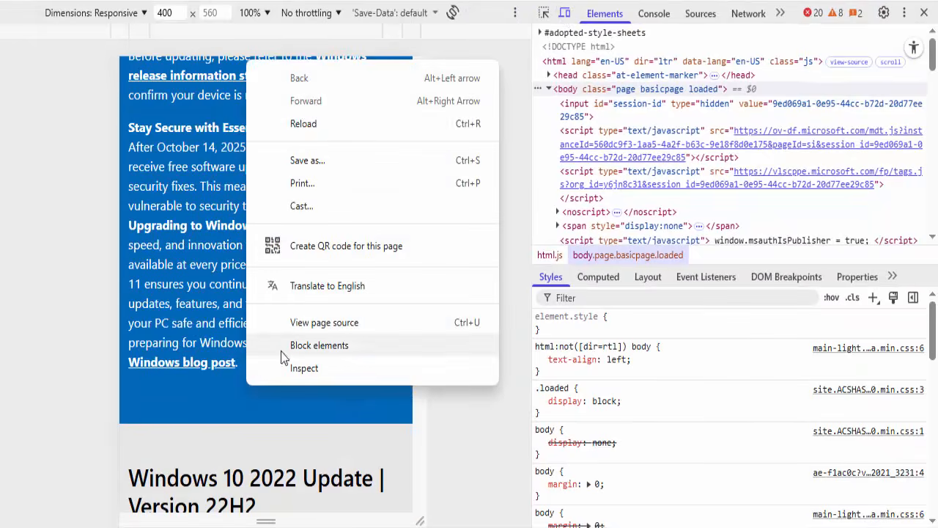
pyautogui.click(296, 125)
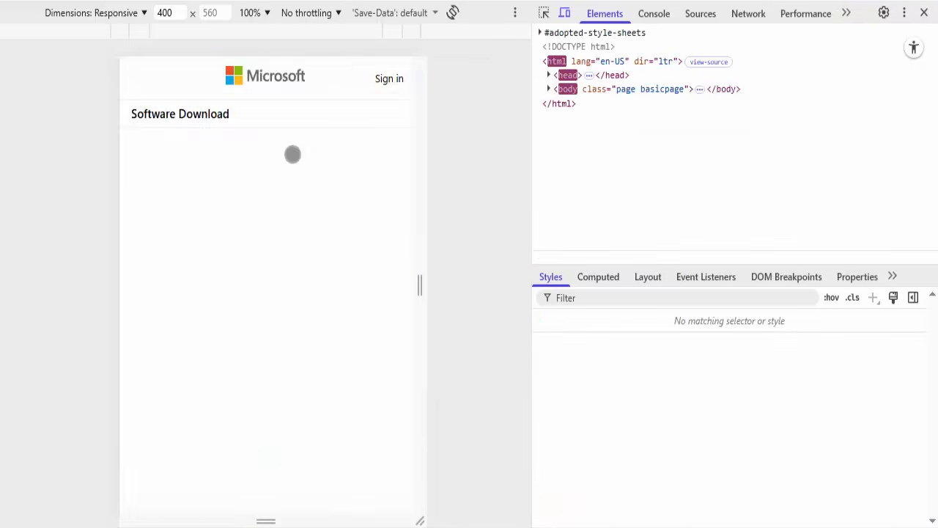
pyautogui.scroll(1, 263, 245)
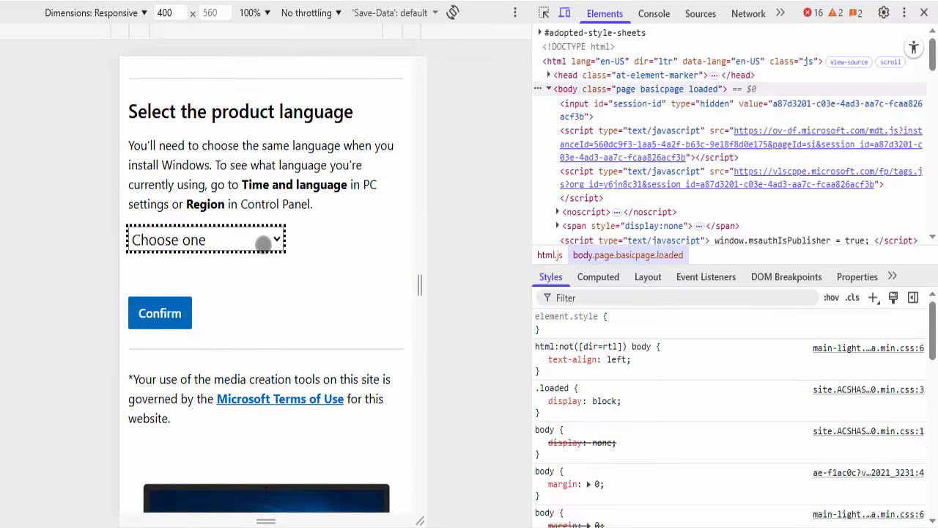
# Step: Choose English International as the Windows 10 product language and confirm the selection
pyautogui.click(263, 245)
pyautogui.scroll(-2, 263, 244)
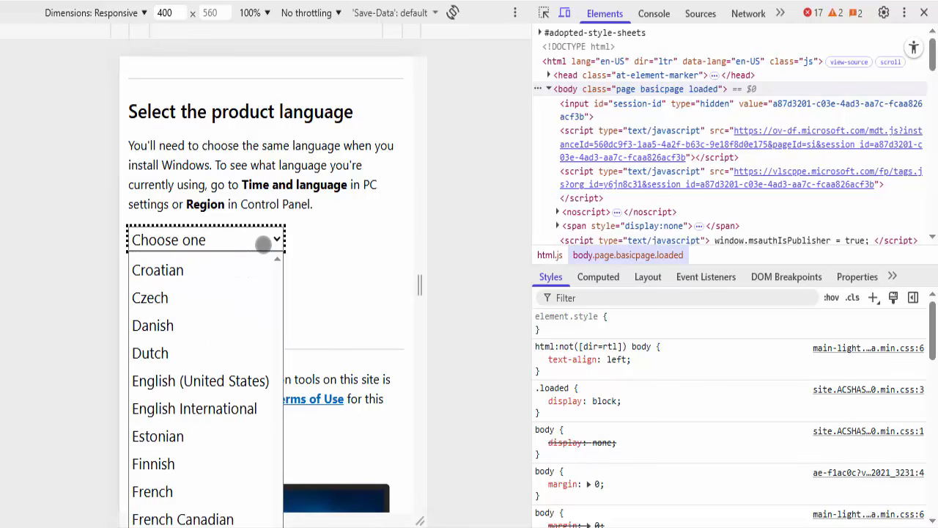
pyautogui.click(194, 409)
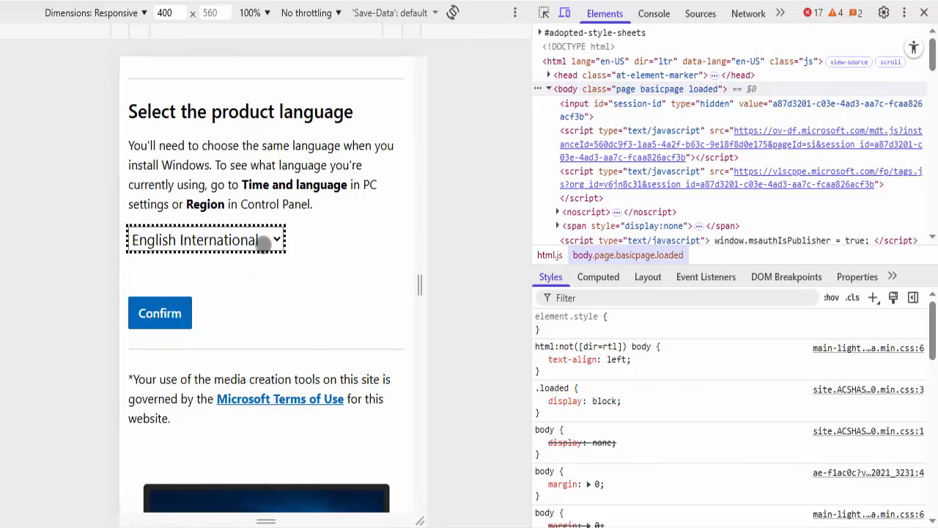
pyautogui.click(160, 313)
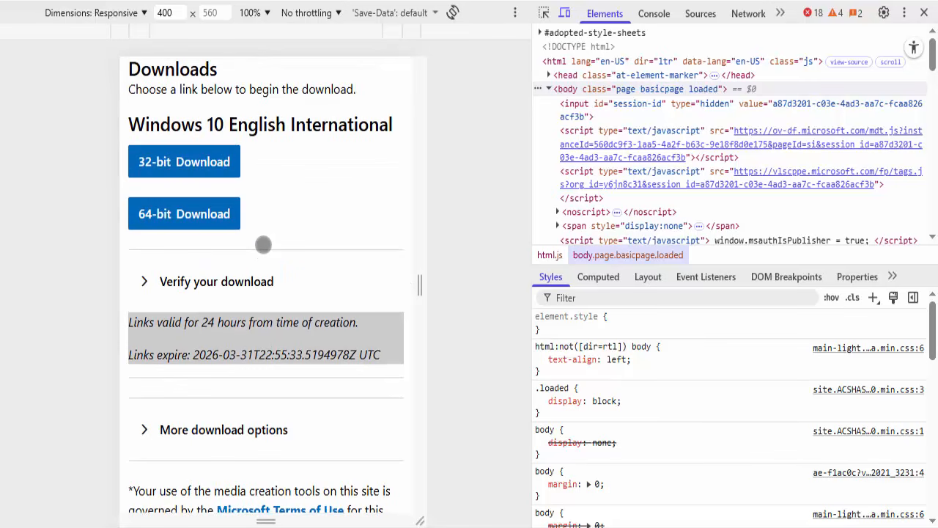
# Step: Download the 64-bit Windows 10 ISO and save it to the Desktop as Win10_22H2_EnglishInternational_x64v1
pyautogui.click(184, 213)
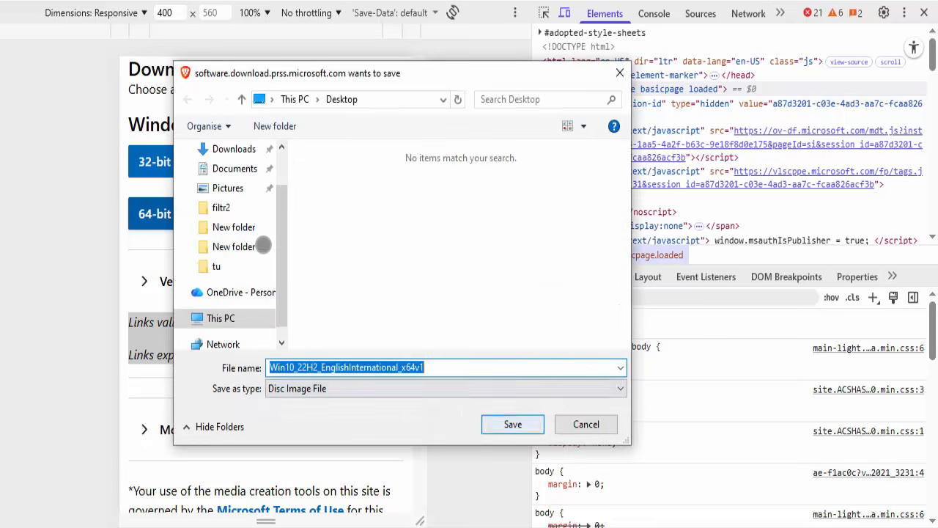
pyautogui.press('Return')
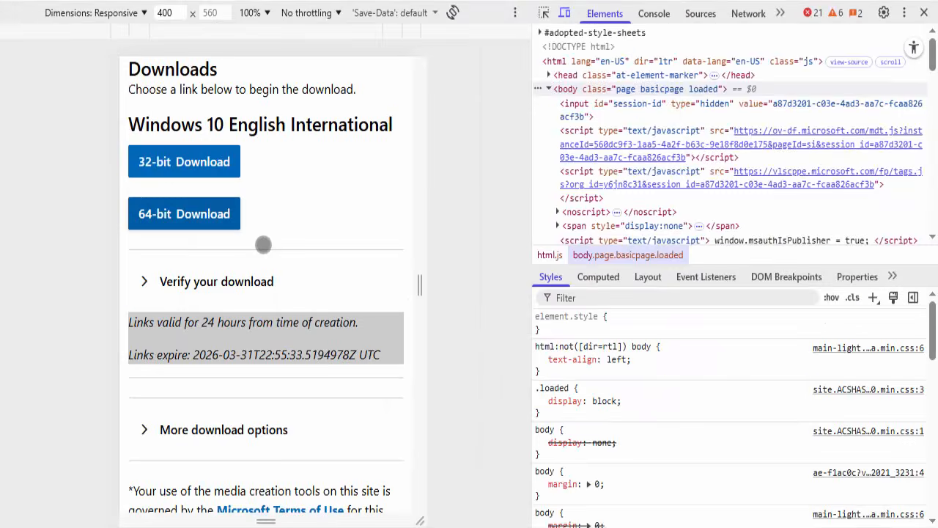
# Step: Return to the bootable USB guide and follow its Rufus 4.13 download link to the official Rufus website
pyautogui.scroll(-1, 263, 244)
pyautogui.scroll(2, 263, 245)
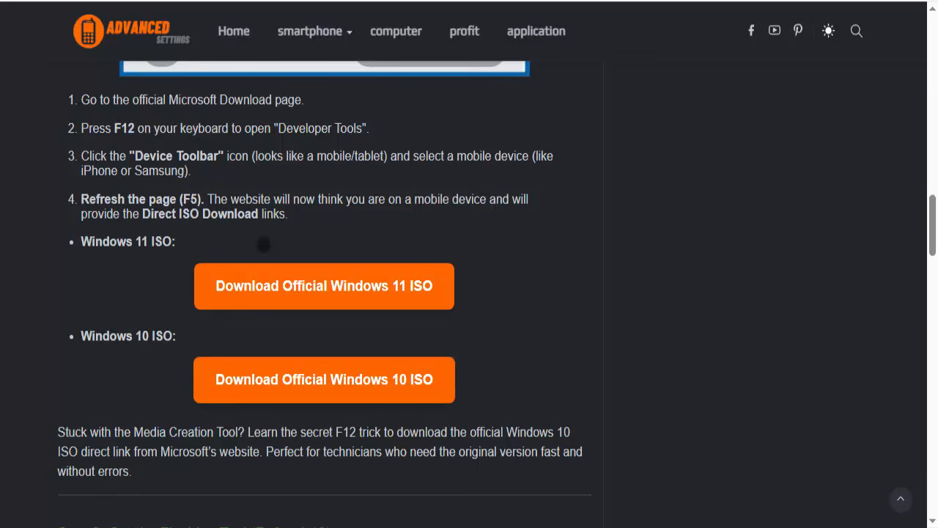
pyautogui.scroll(-3, 264, 245)
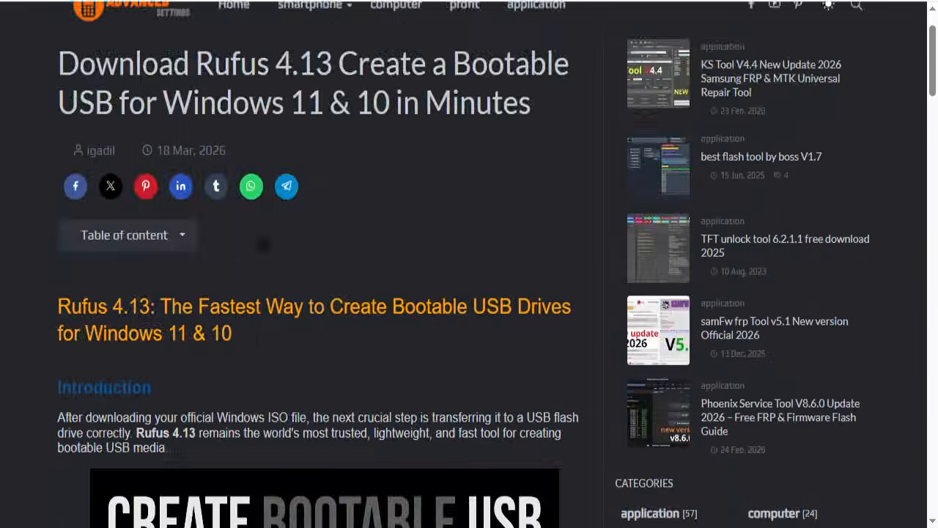
pyautogui.scroll(-10, 263, 245)
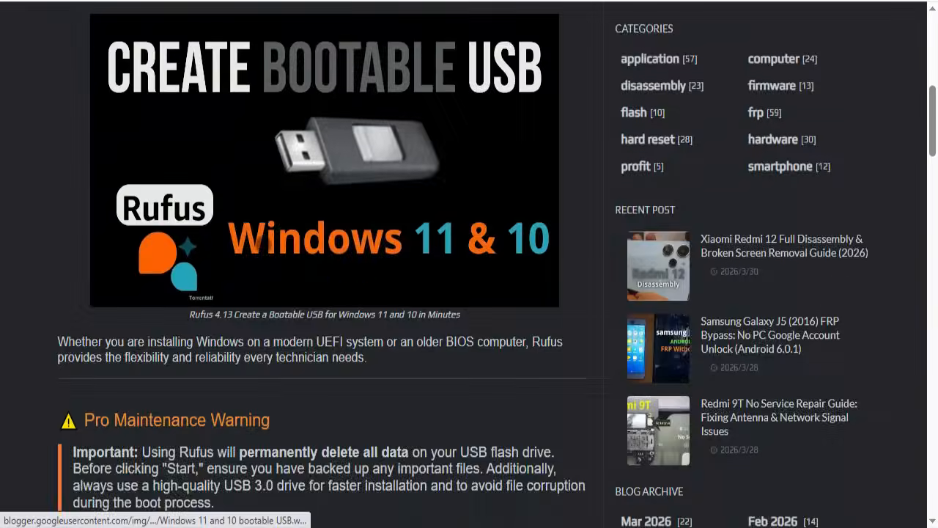
pyautogui.scroll(-12, 263, 244)
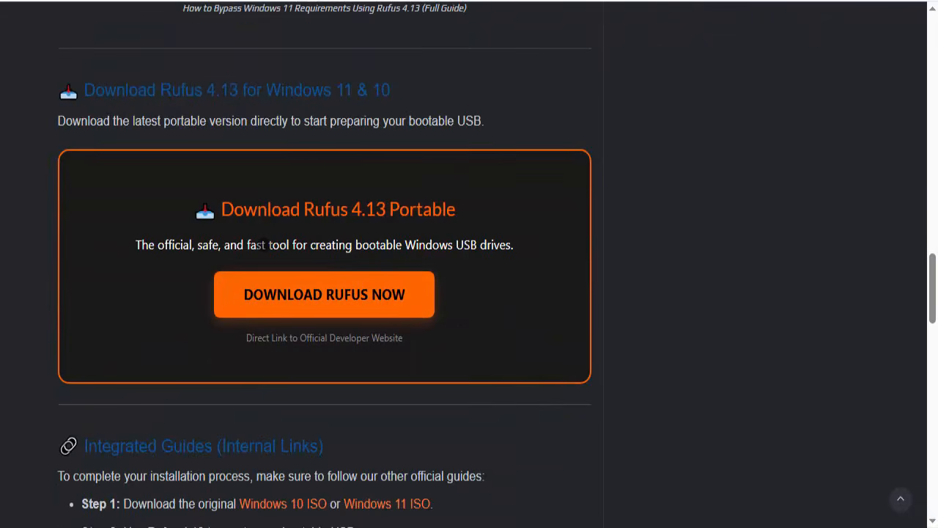
pyautogui.scroll(-1, 263, 245)
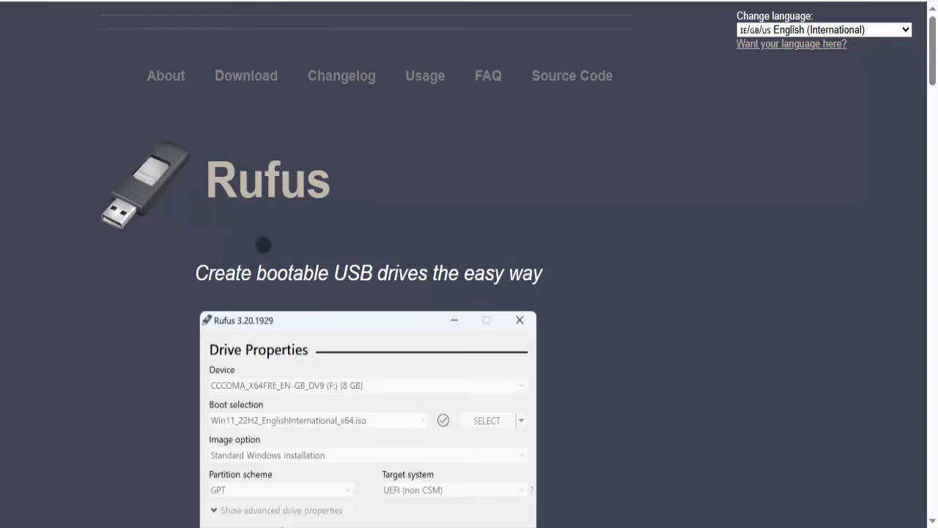
# Step: Download rufus-4.13.exe, the standard Windows x64 version, from the latest releases on the Rufus website
pyautogui.scroll(-1, 263, 244)
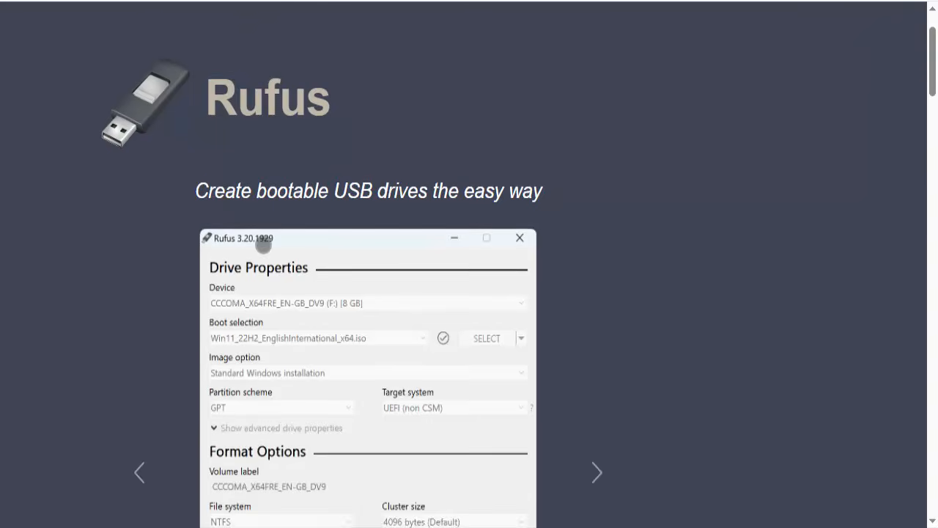
pyautogui.scroll(1, 263, 244)
pyautogui.scroll(-15, 263, 244)
pyautogui.scroll(-1, 263, 245)
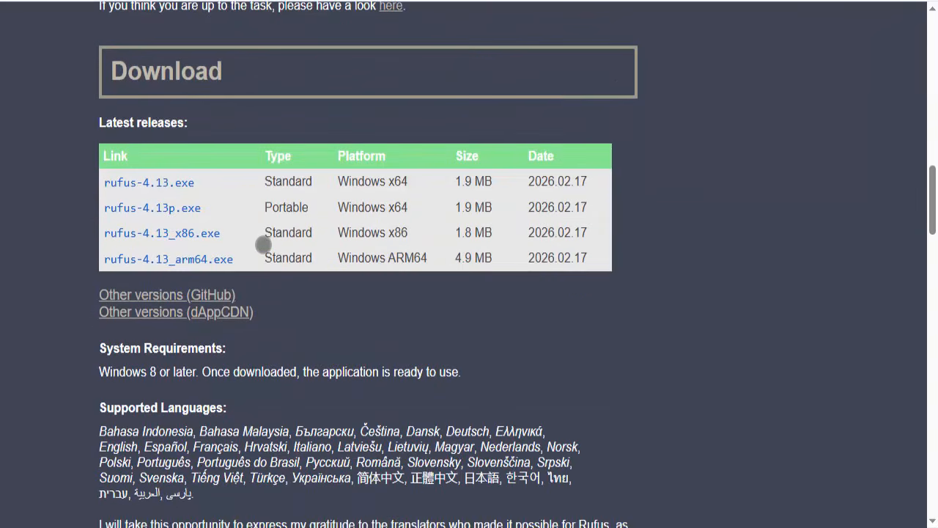
pyautogui.moveTo(322, 181); pyautogui.dragTo(264, 181)
pyautogui.click(249, 181)
pyautogui.press('Escape')
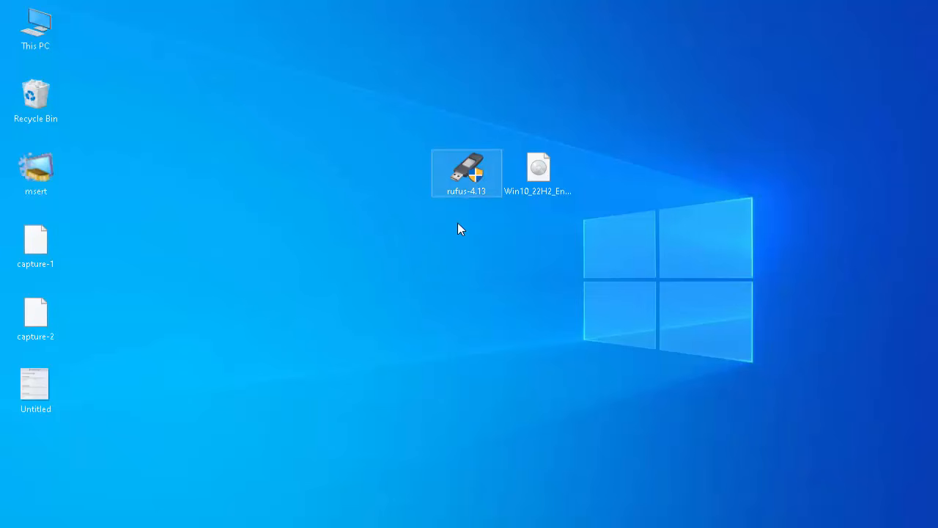
# Step: Run rufus-4.13 from the desktop as administrator
pyautogui.click(536, 205)
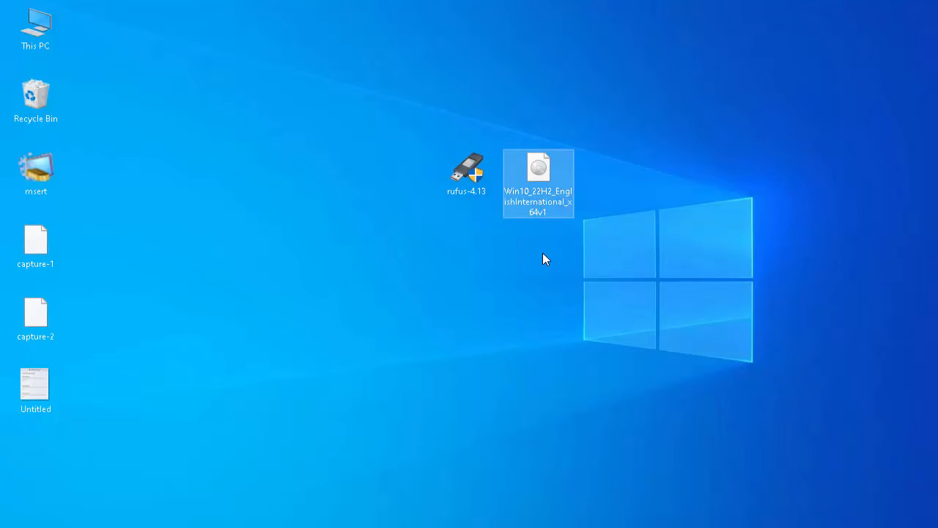
pyautogui.click(543, 254)
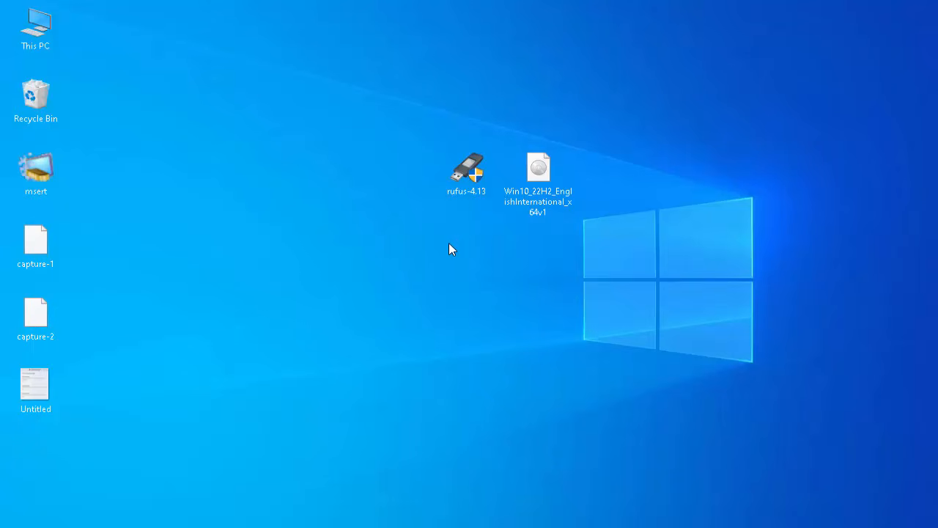
pyautogui.rightClick(460, 177)
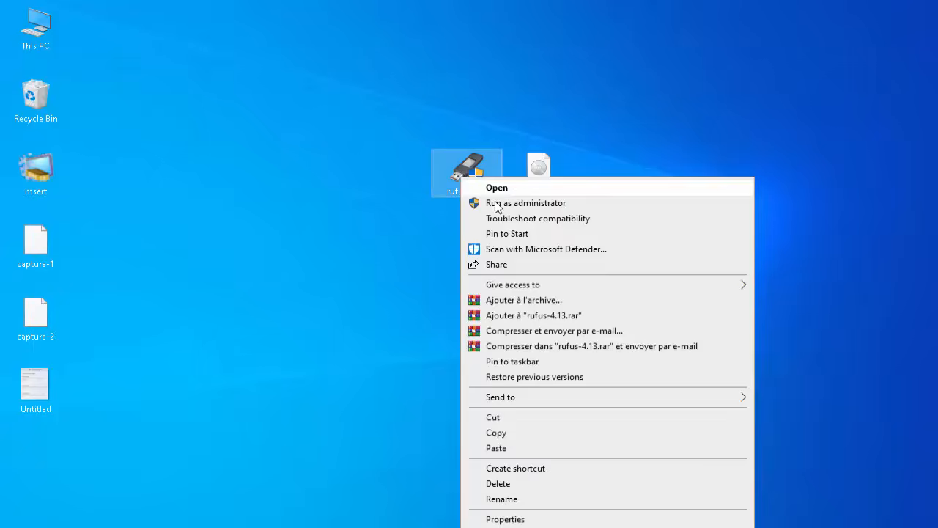
pyautogui.click(495, 202)
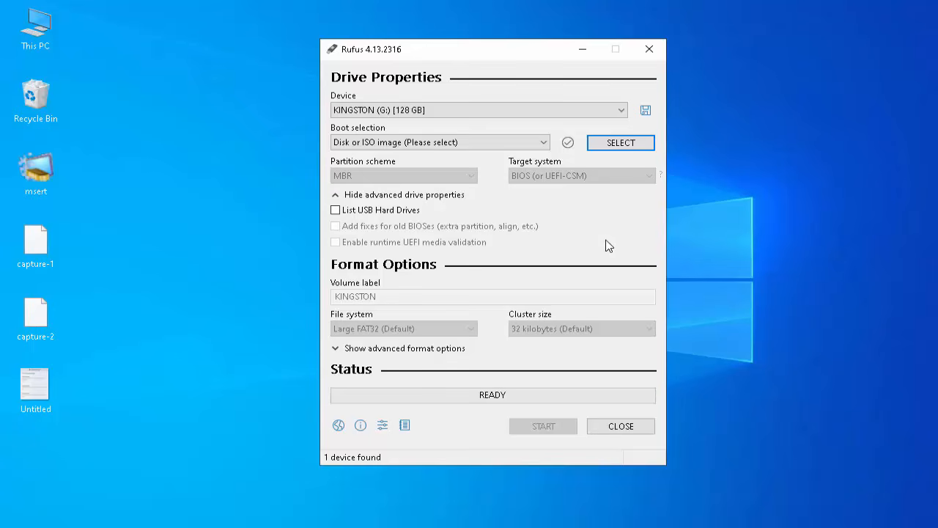
# Step: Minimize Rufus and switch to File Explorer to select the KINGSTON (G:) flash drive in This PC
pyautogui.click(584, 50)
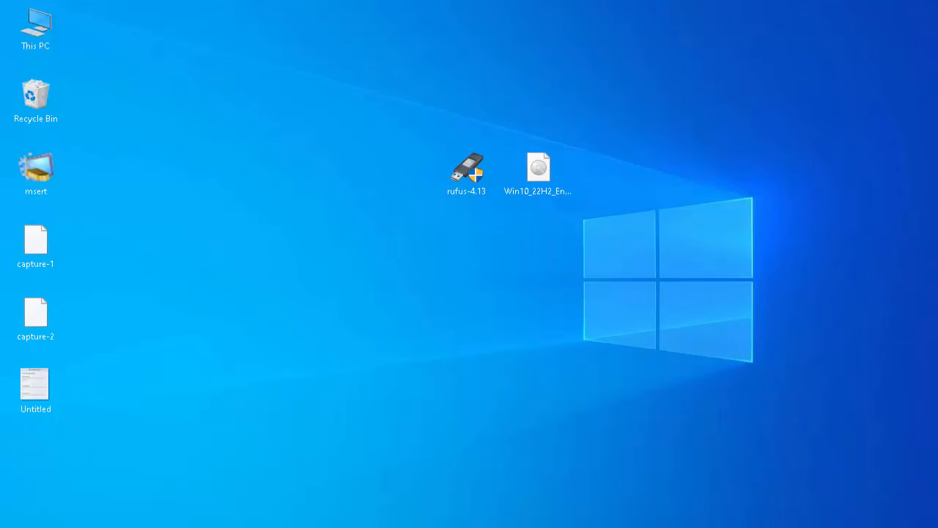
pyautogui.press('super+e')
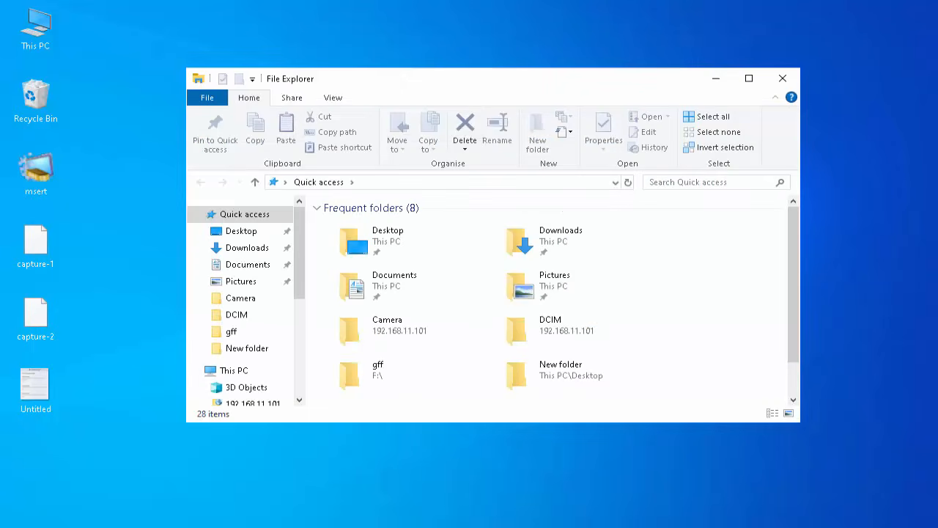
pyautogui.moveTo(299, 278); pyautogui.dragTo(295, 309)
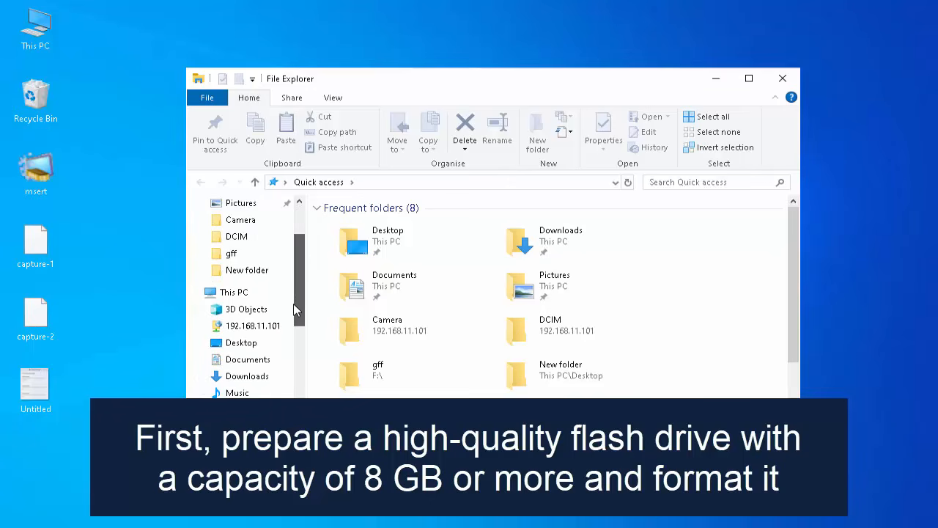
pyautogui.click(245, 291)
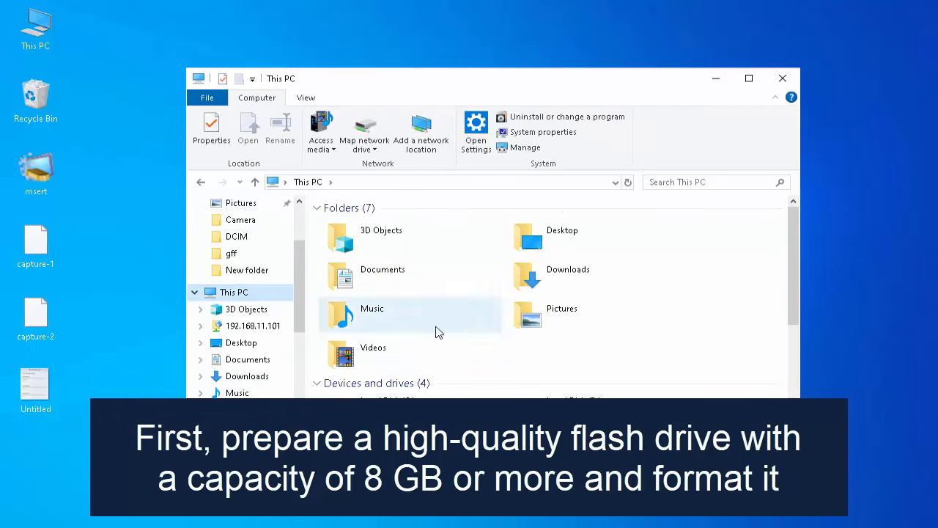
pyautogui.moveTo(792, 293); pyautogui.dragTo(788, 364)
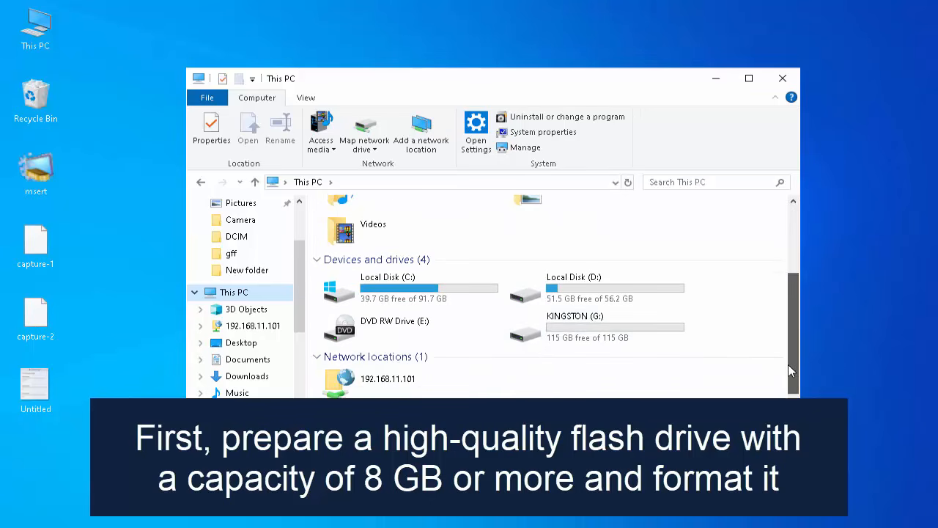
pyautogui.click(576, 330)
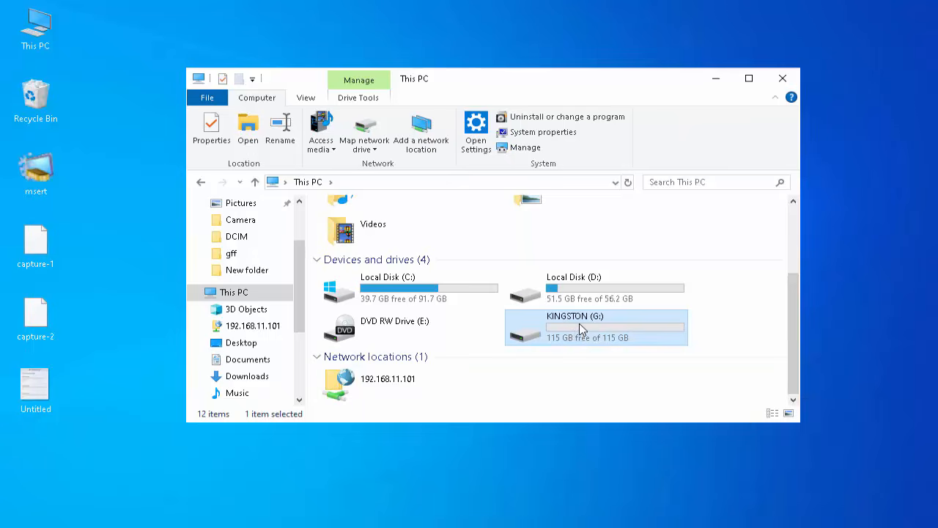
# Step: Quick-format the KINGSTON (G:) drive as exFAT with a 128-kilobyte allocation unit size, and close File Explorer
pyautogui.rightClick(579, 323)
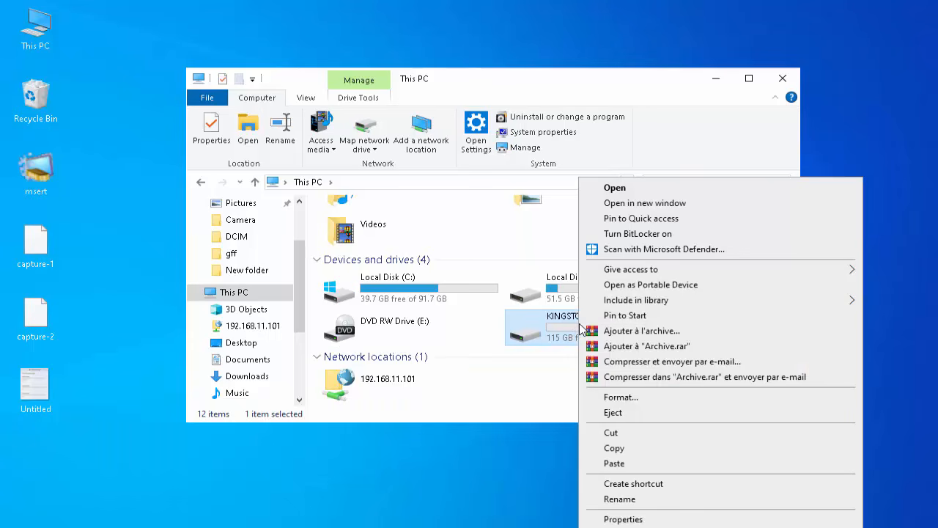
pyautogui.click(636, 397)
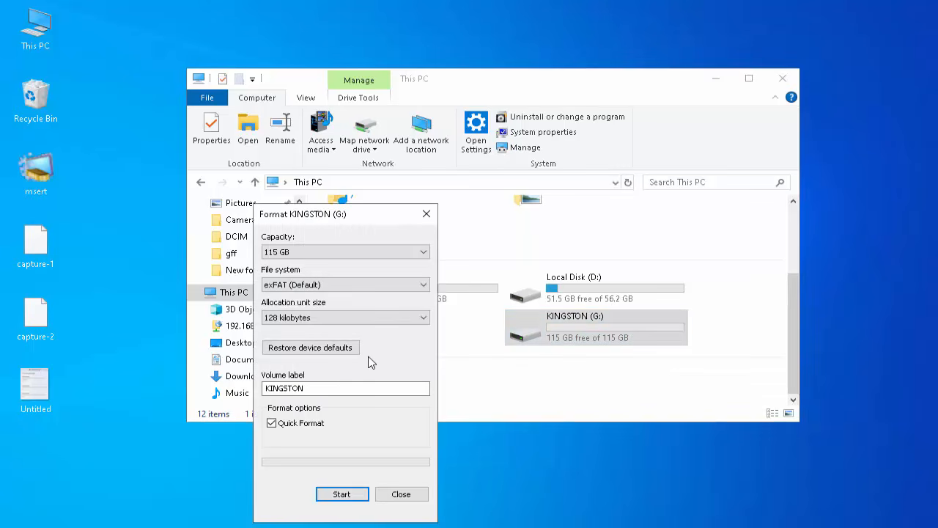
pyautogui.click(337, 493)
pyautogui.click(489, 276)
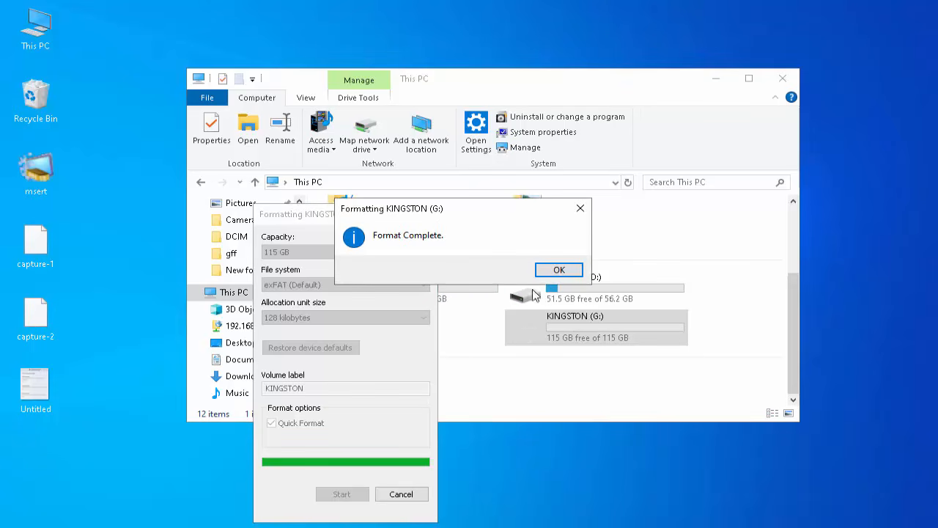
pyautogui.click(560, 269)
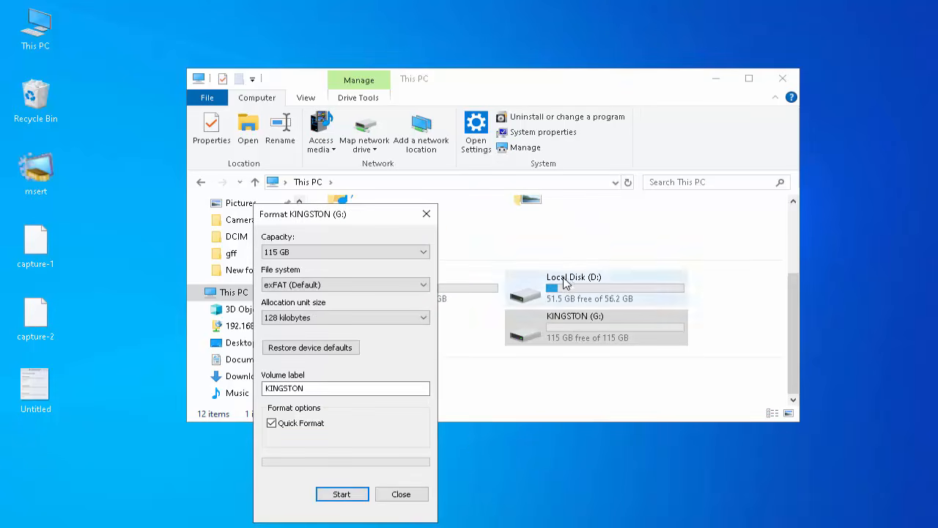
pyautogui.click(401, 494)
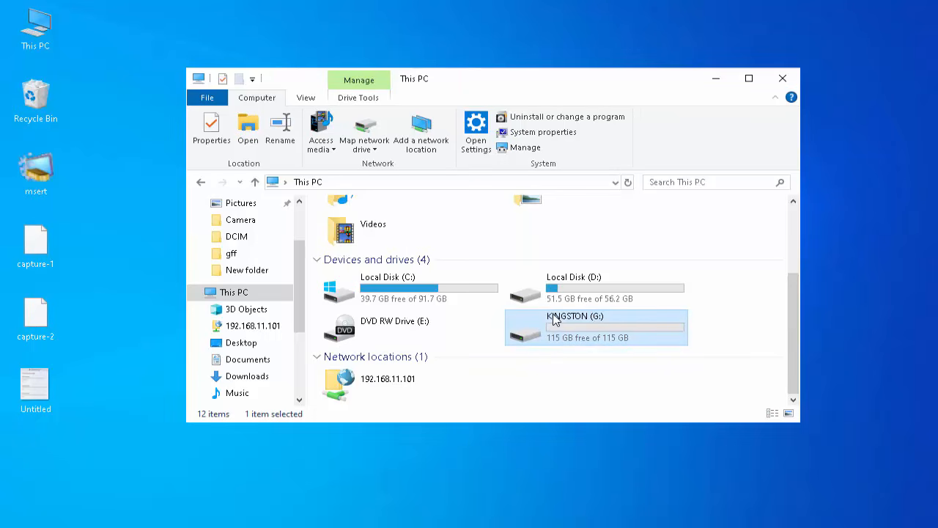
pyautogui.click(790, 83)
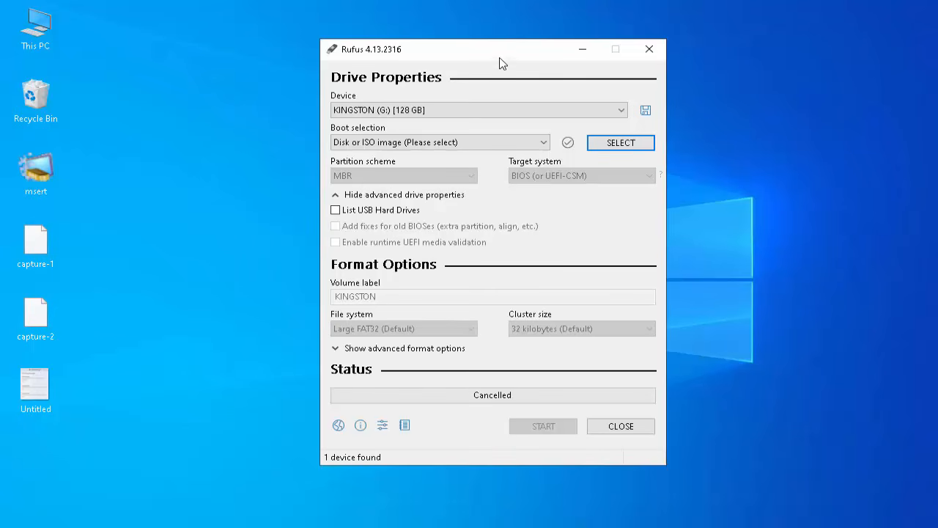
# Step: Switch to Rufus and load the Win10_22H2_EnglishInternational_x64v1 ISO from the desktop, placing the window and desktop files side by side
pyautogui.moveTo(461, 53); pyautogui.dragTo(716, 94)
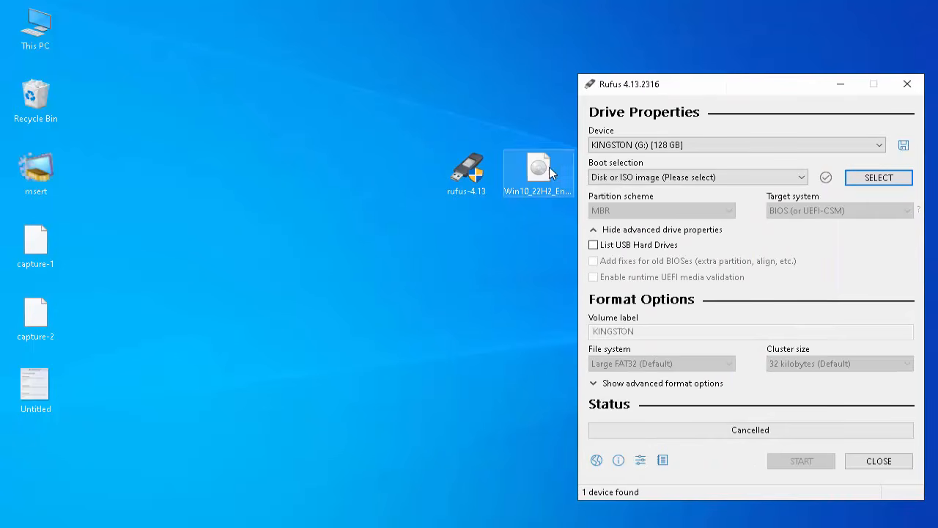
pyautogui.moveTo(551, 172); pyautogui.dragTo(198, 157)
pyautogui.click(466, 170)
pyautogui.moveTo(466, 170); pyautogui.dragTo(284, 173)
pyautogui.moveTo(217, 117)
pyautogui.mouseDown()
pyautogui.moveTo(175, 195)
pyautogui.moveTo(130, 238)
pyautogui.moveTo(184, 196)
pyautogui.moveTo(205, 165)
pyautogui.mouseUp()
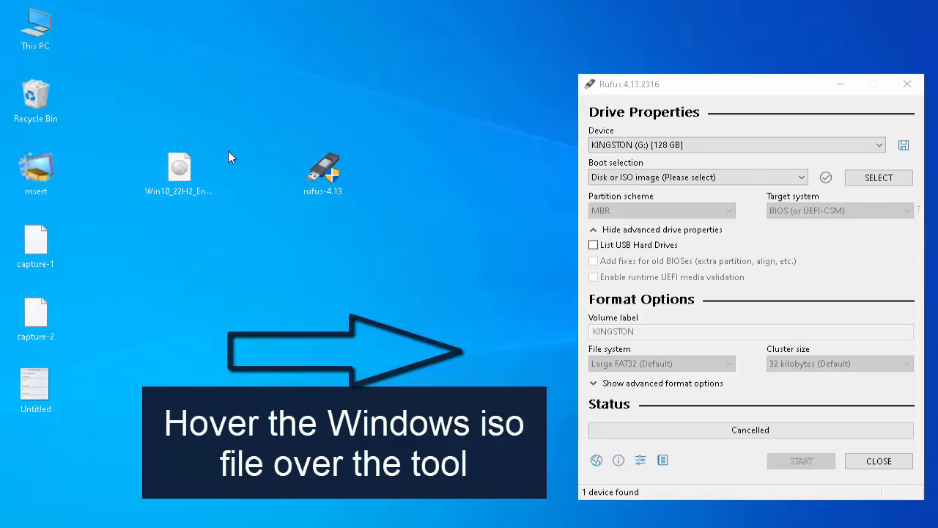
pyautogui.moveTo(175, 170); pyautogui.dragTo(732, 189)
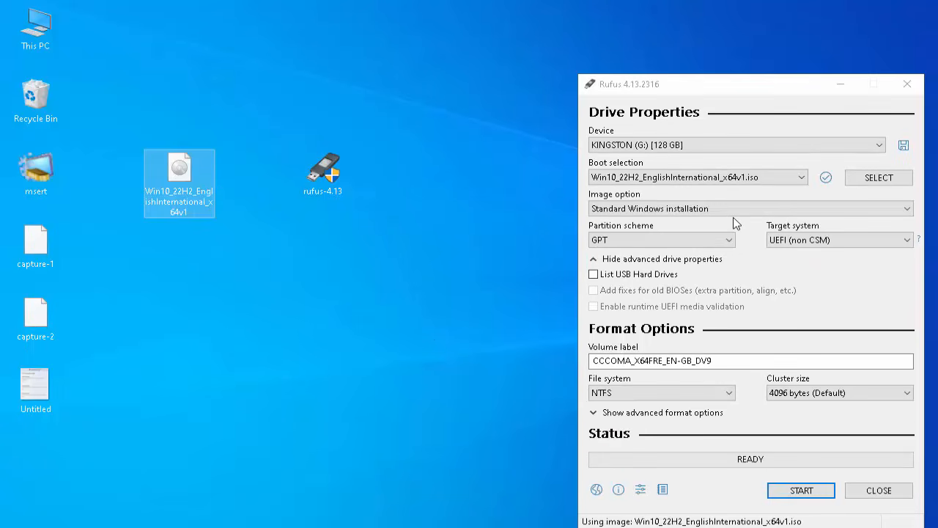
# Step: Reposition the Rufus window and choose Win10_22H2_EnglishInternational_x64v1.iso as the boot selection
pyautogui.moveTo(751, 85); pyautogui.dragTo(621, 26)
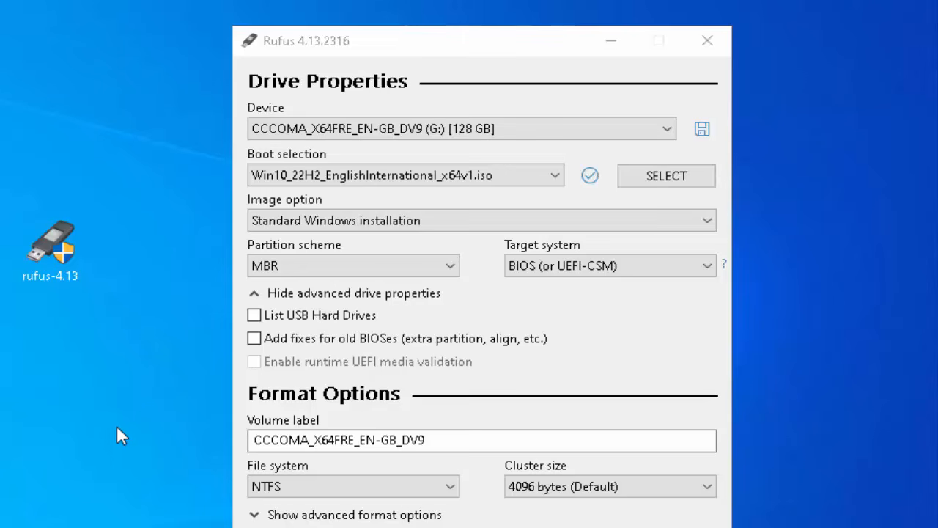
pyautogui.click(551, 178)
pyautogui.click(551, 179)
pyautogui.click(551, 180)
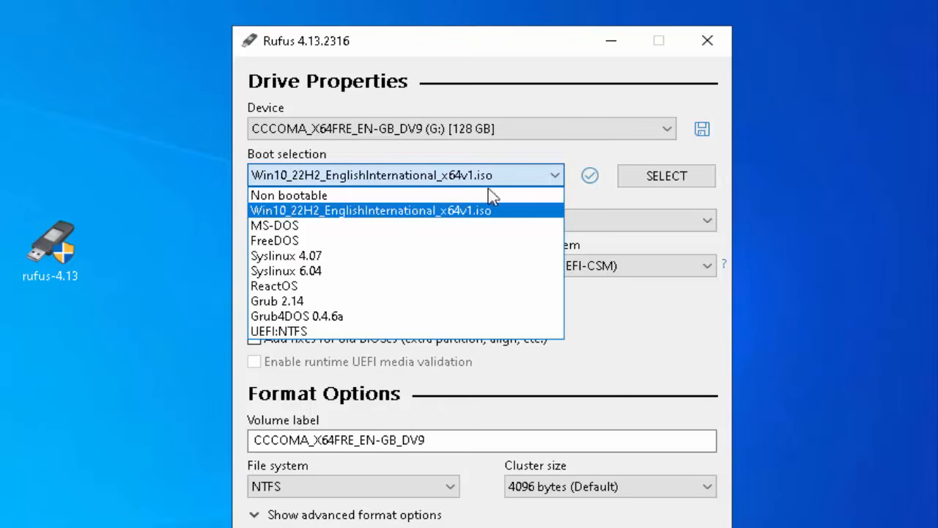
pyautogui.click(459, 212)
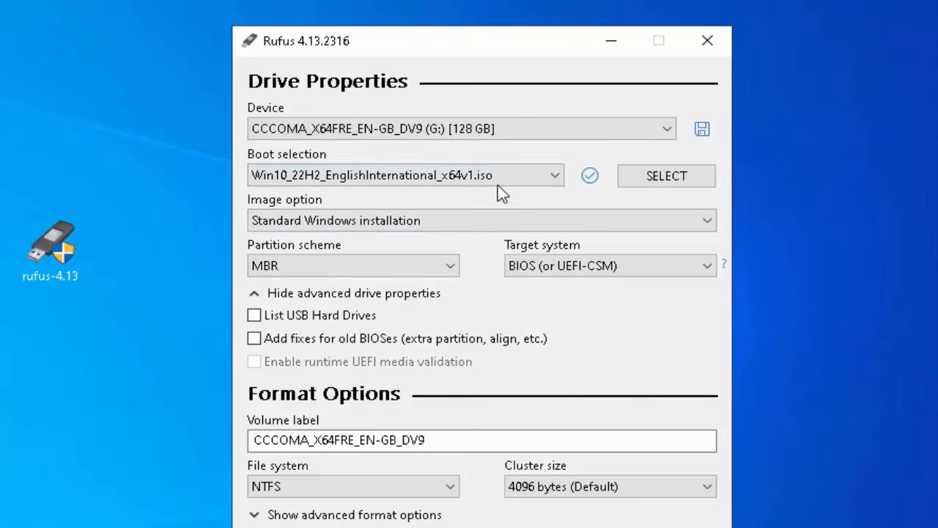
# Step: Keep the 128 GB G: flash drive as the device, with the MBR partition scheme and BIOS (or UEFI-CSM) target system
pyautogui.click(535, 135)
pyautogui.click(535, 137)
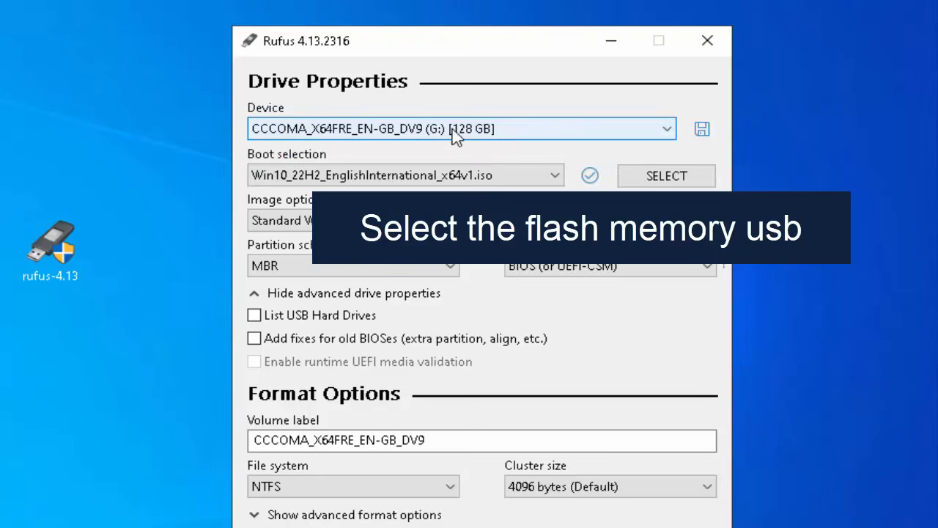
pyautogui.click(350, 269)
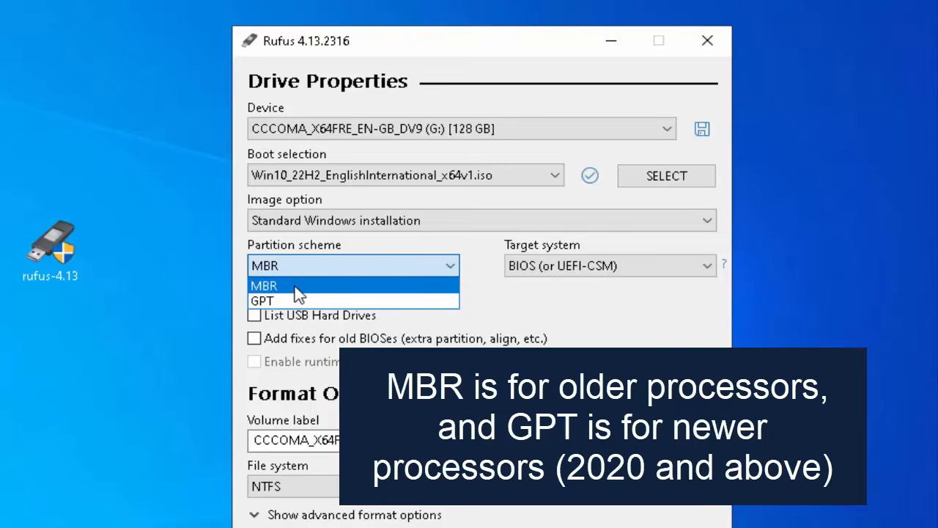
pyautogui.click(294, 287)
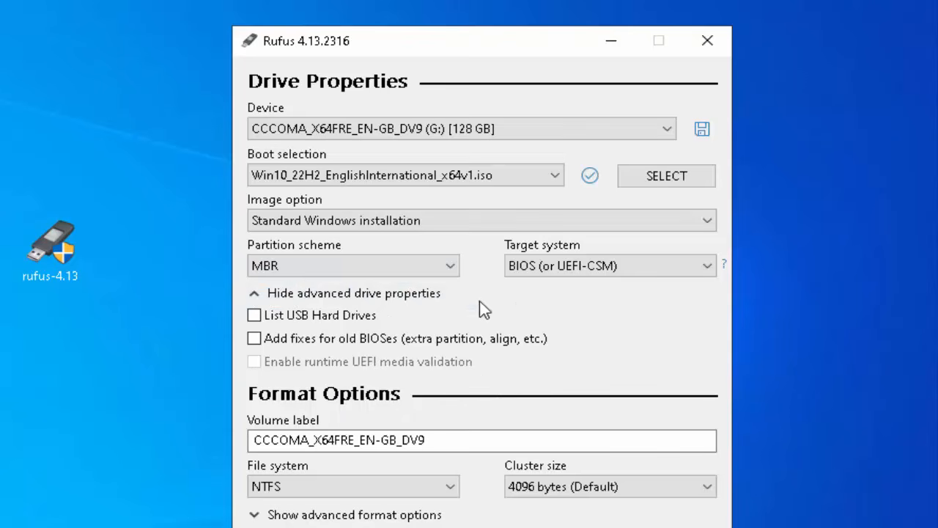
pyautogui.click(698, 271)
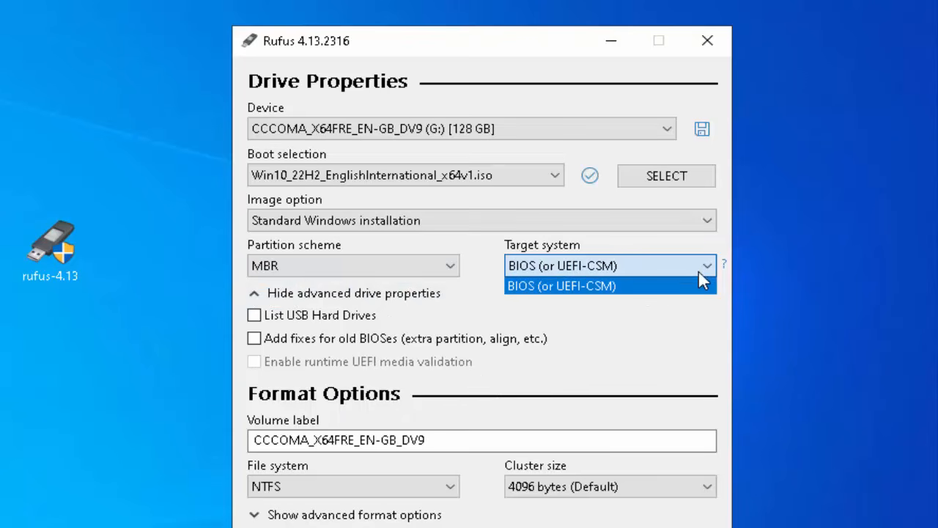
pyautogui.click(700, 270)
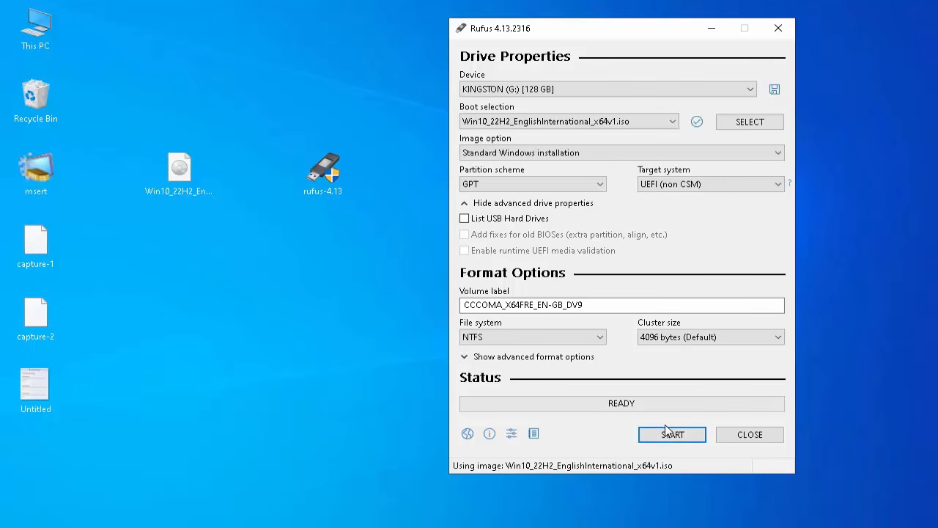
# Step: Write the Windows 10 ISO to the KINGSTON (G:) drive with no installation customizations, accepting the data erasure, and close Rufus
pyautogui.click(664, 428)
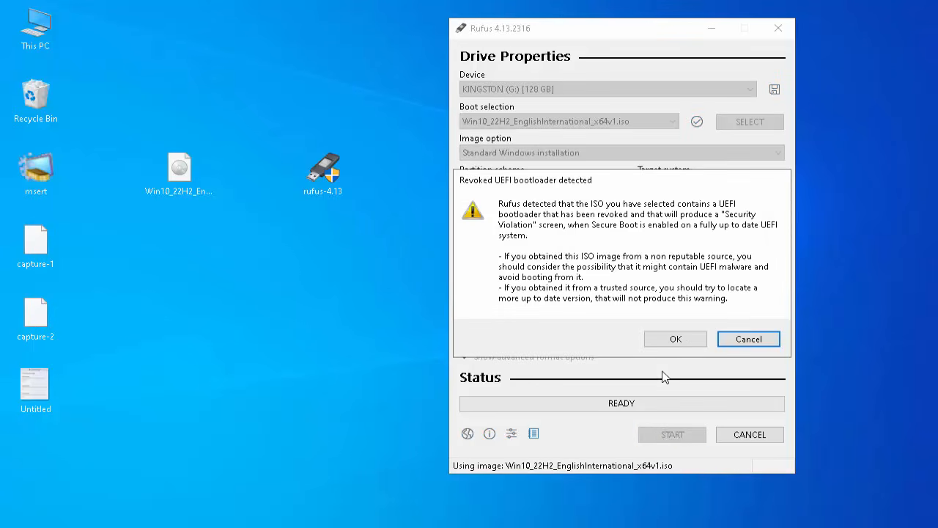
pyautogui.click(675, 341)
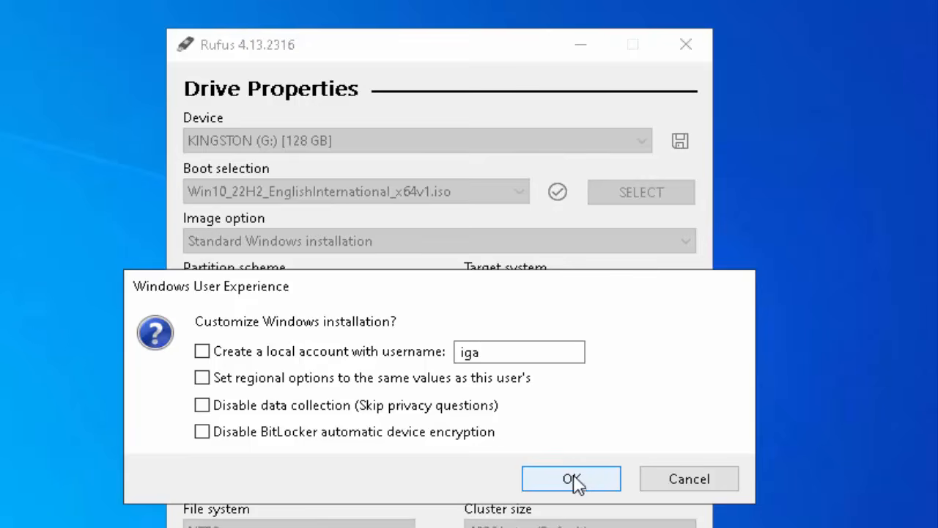
pyautogui.click(575, 479)
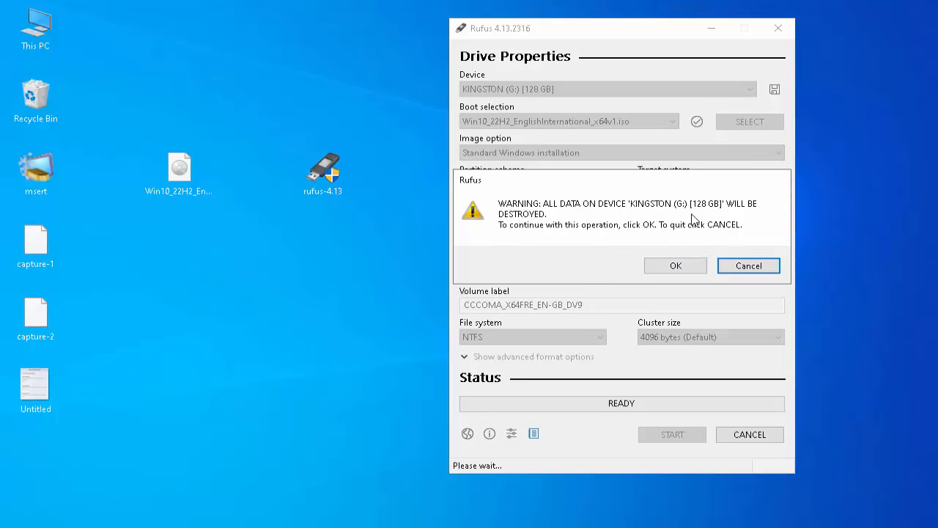
pyautogui.click(676, 267)
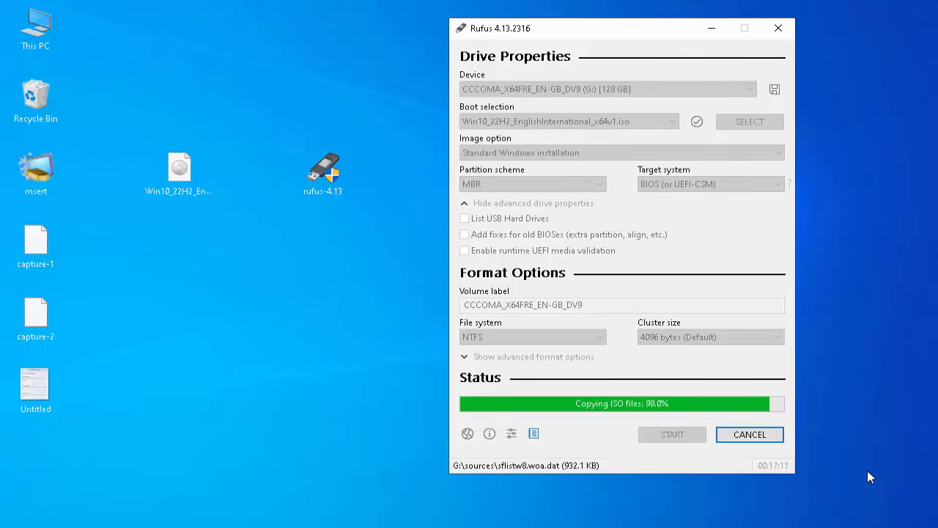
pyautogui.click(868, 471)
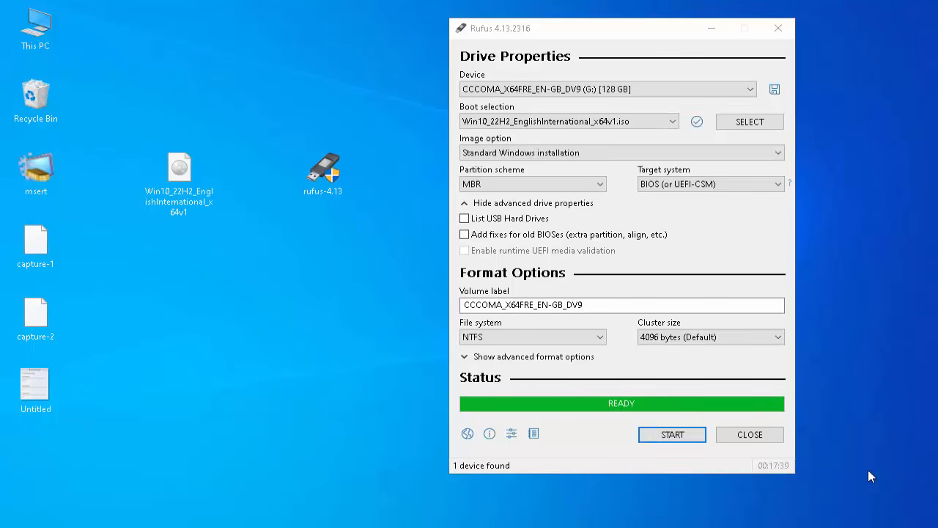
pyautogui.click(749, 435)
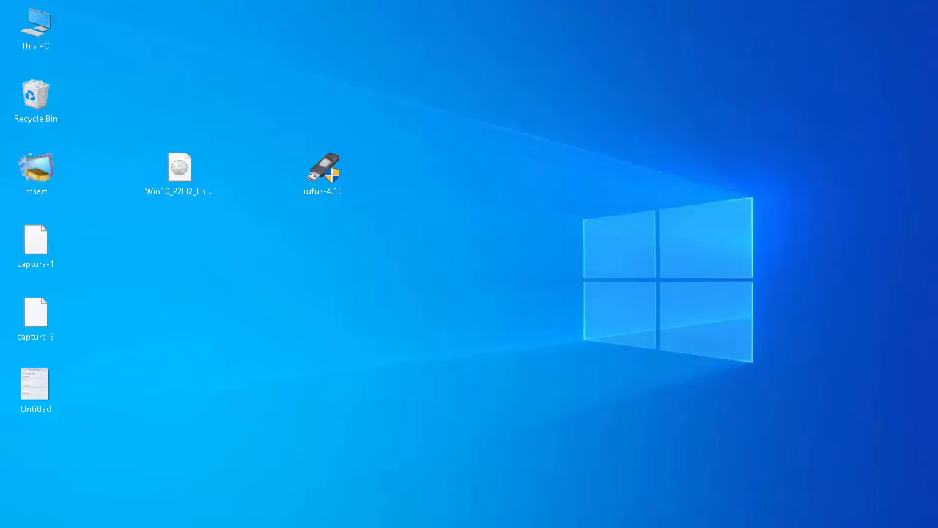
# Step: Switch to File Explorer and examine the finished bootable flash drive among the devices and drives in This PC
pyautogui.click(272, 527)
pyautogui.click(299, 315)
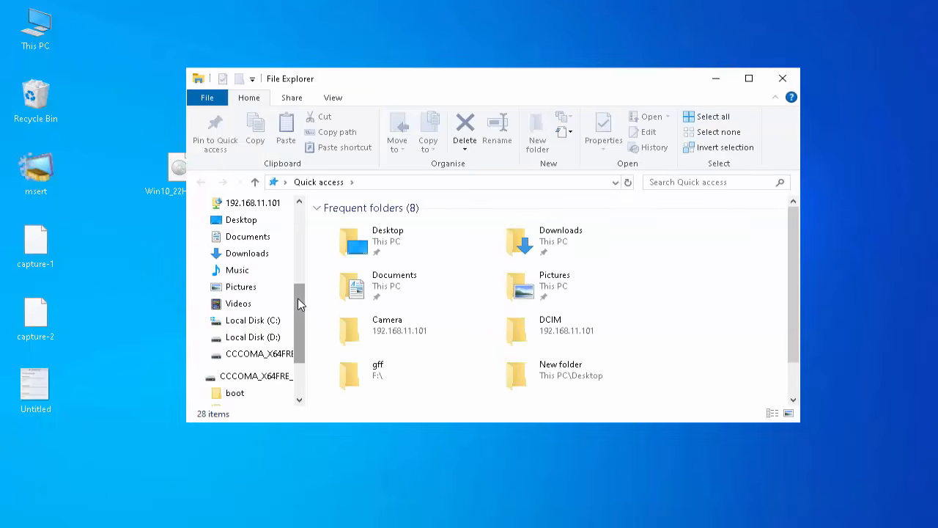
pyautogui.moveTo(300, 303); pyautogui.dragTo(307, 273)
pyautogui.click(242, 260)
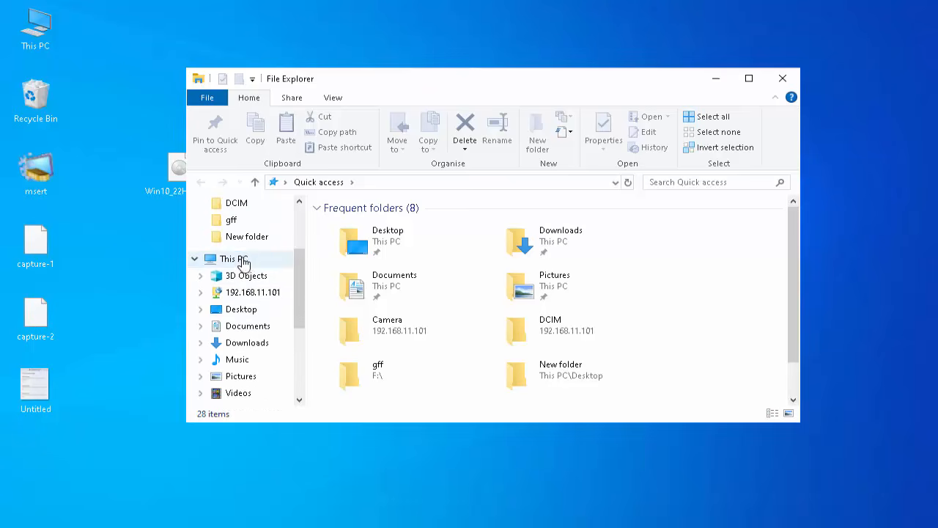
pyautogui.moveTo(792, 271); pyautogui.dragTo(795, 337)
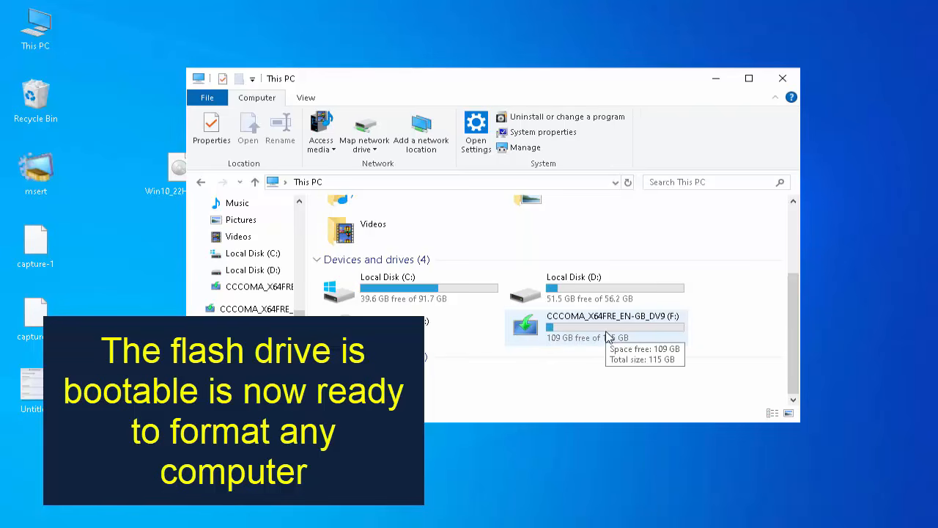
pyautogui.click(595, 456)
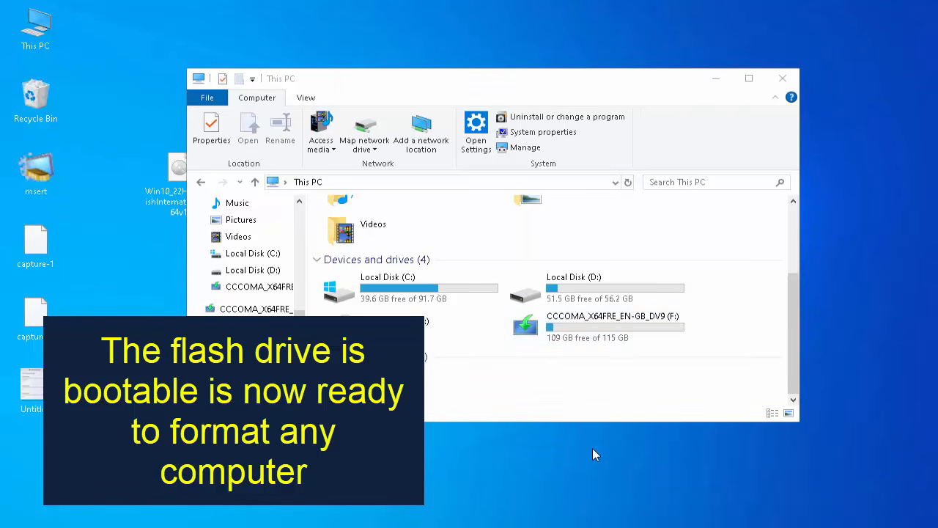